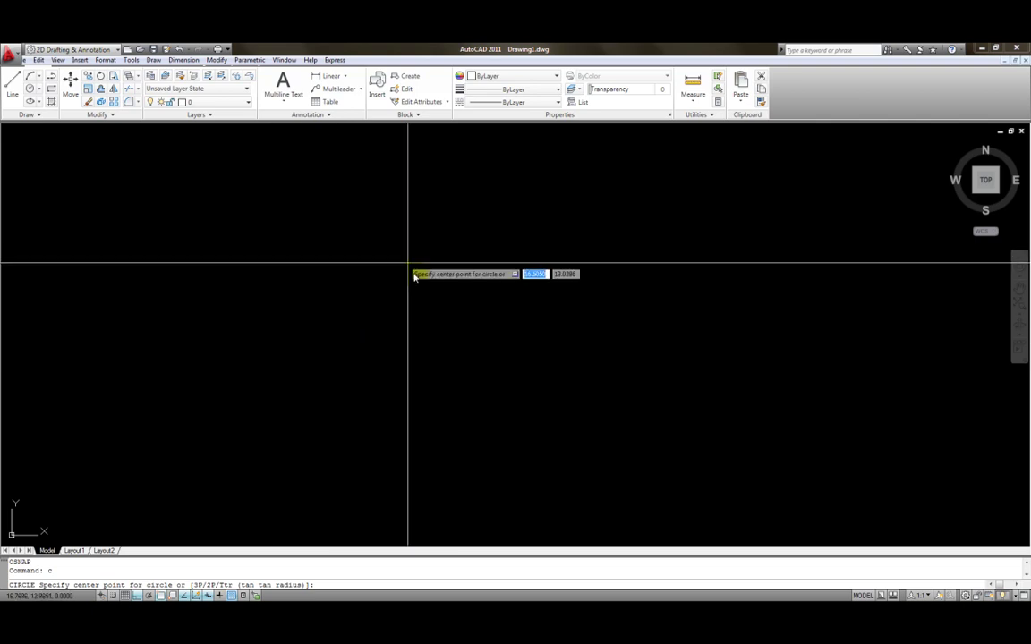
Draw a circle with a radius of 1.5 in the empty drawing area.
left_click(349, 337)
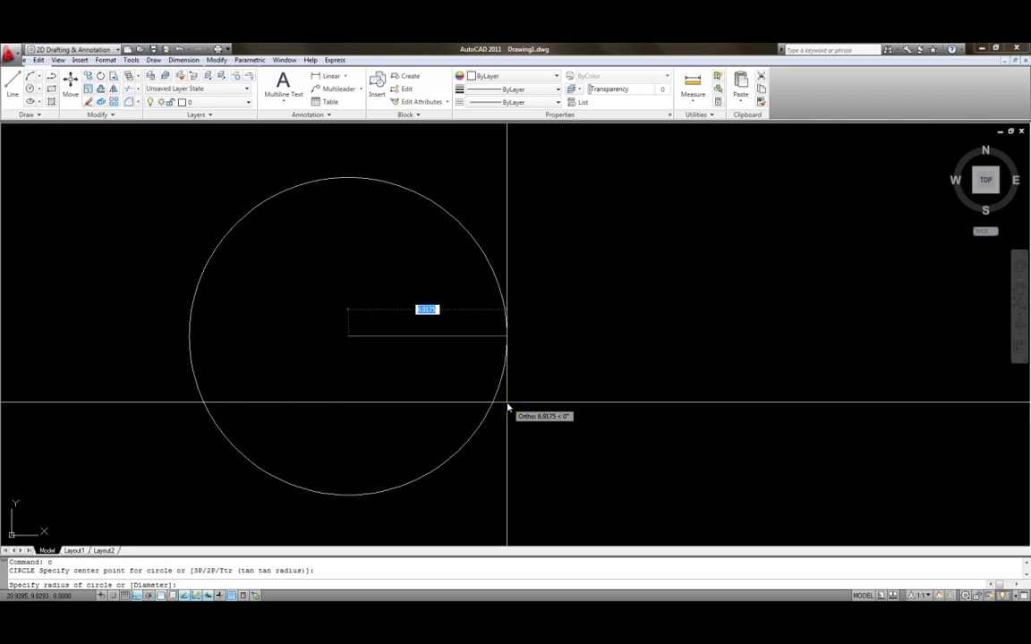
type("1.5")
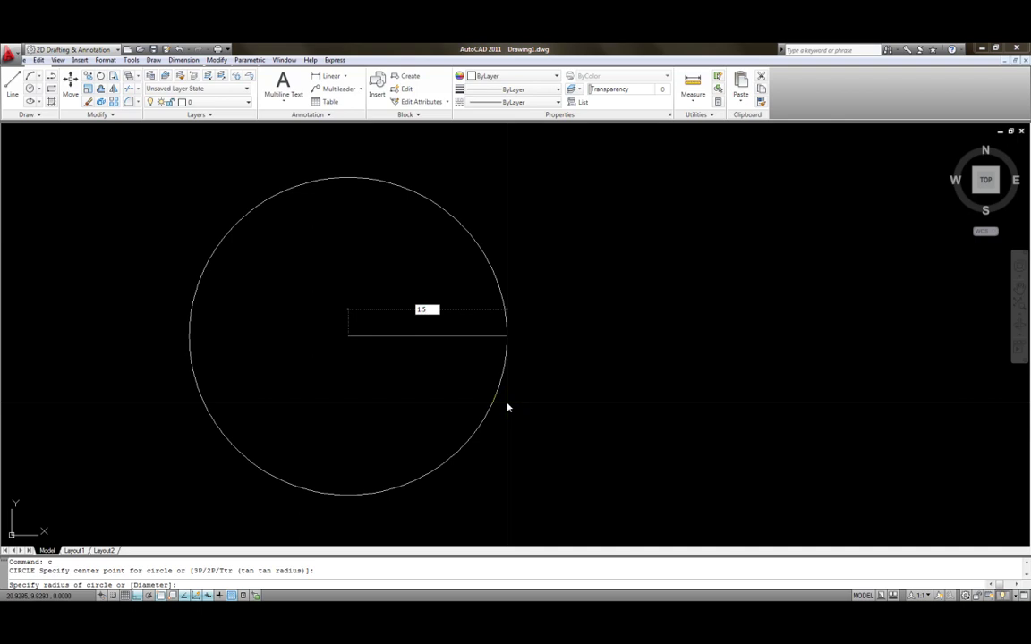
key("Return")
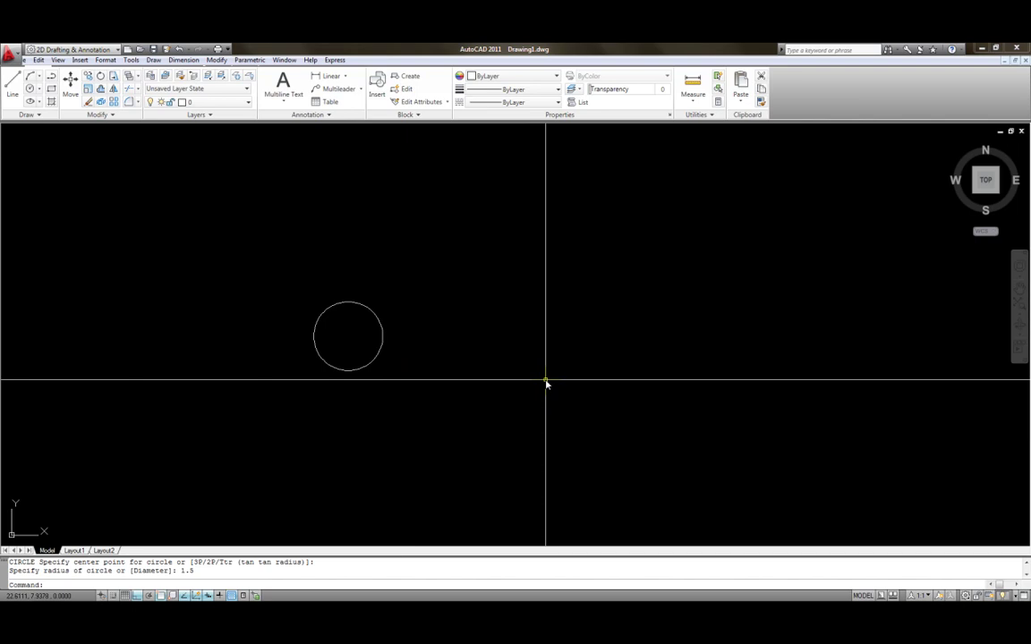
Draw a second circle beside the first one, to its right, specified by a diameter of 3.
type("c")
key("Return")
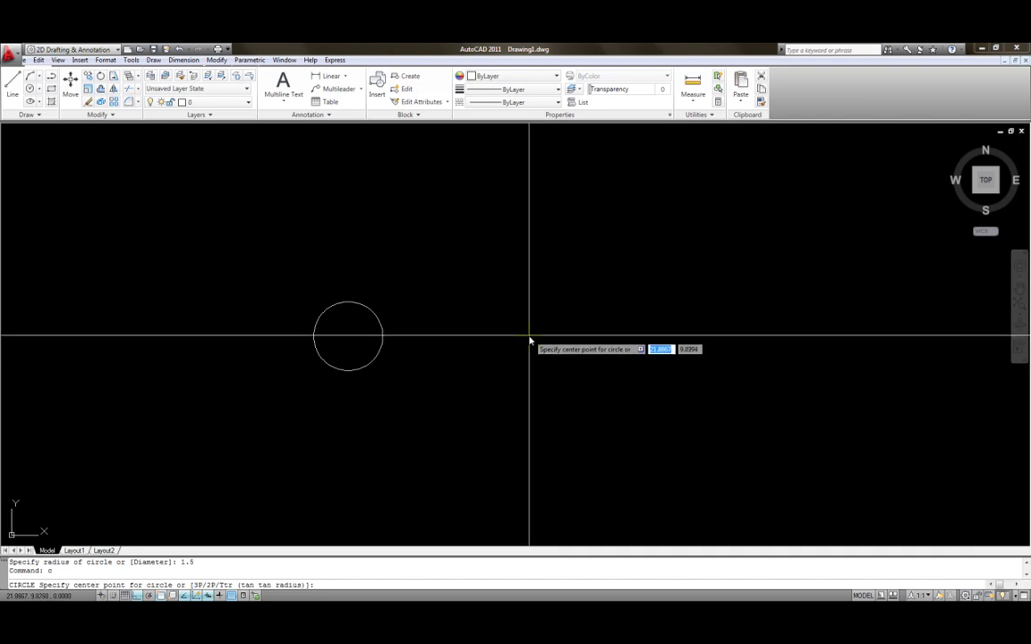
left_click(529, 341)
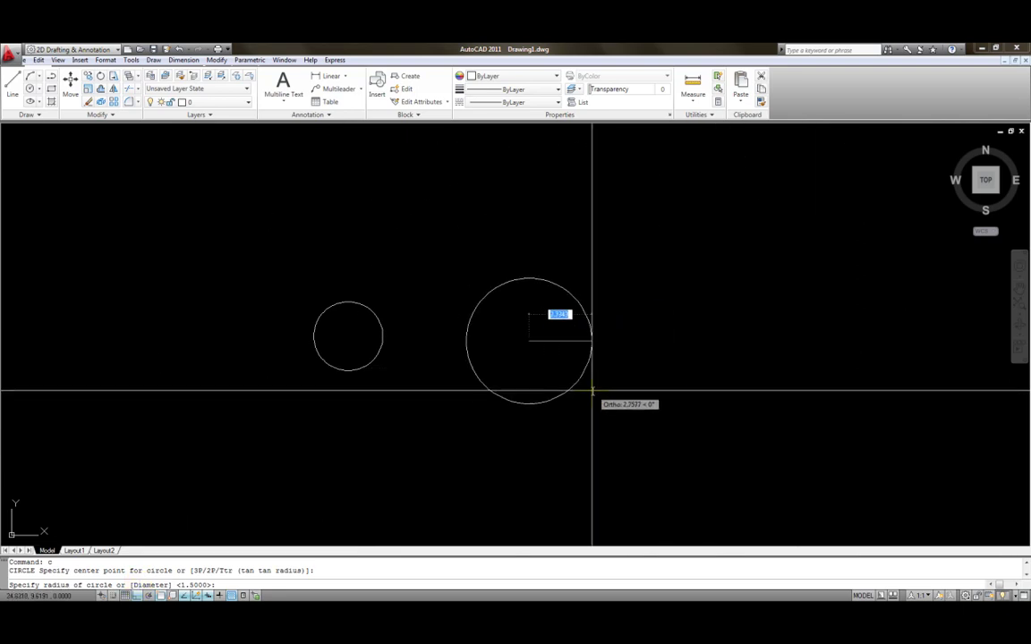
type("d")
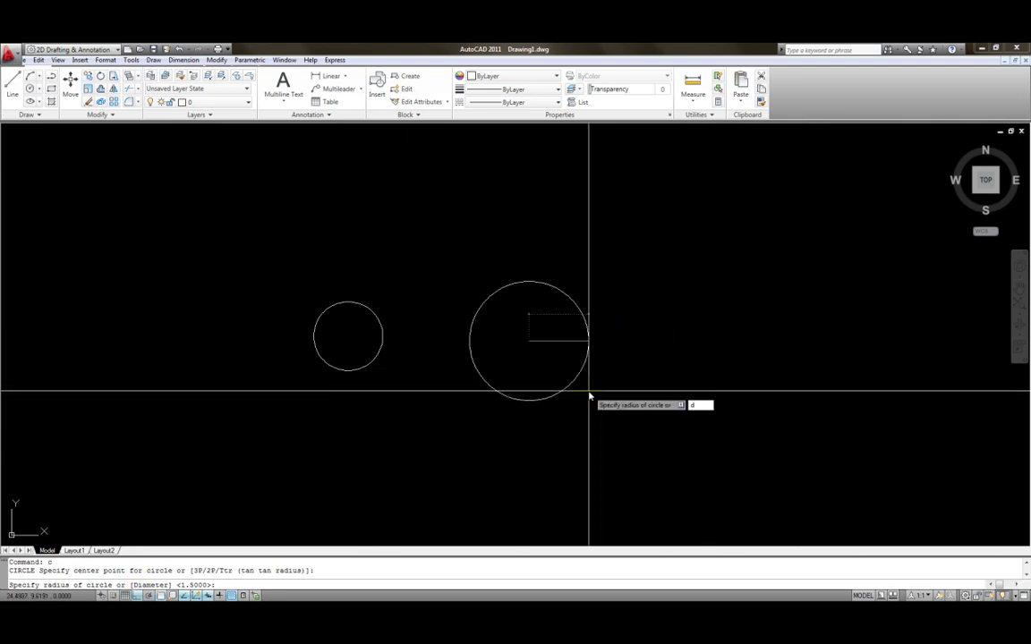
key("Return")
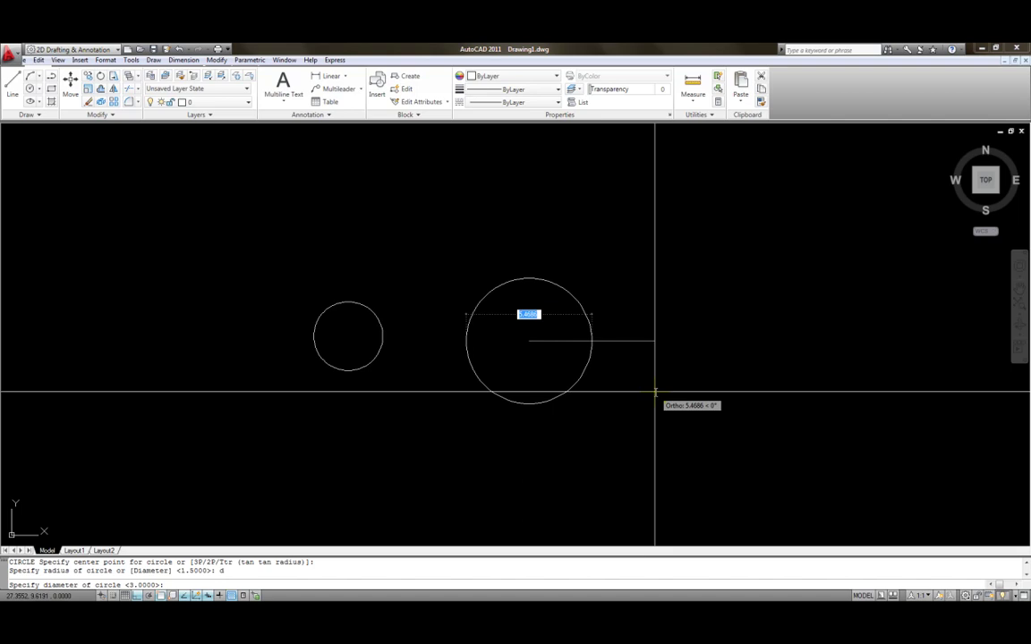
type("3")
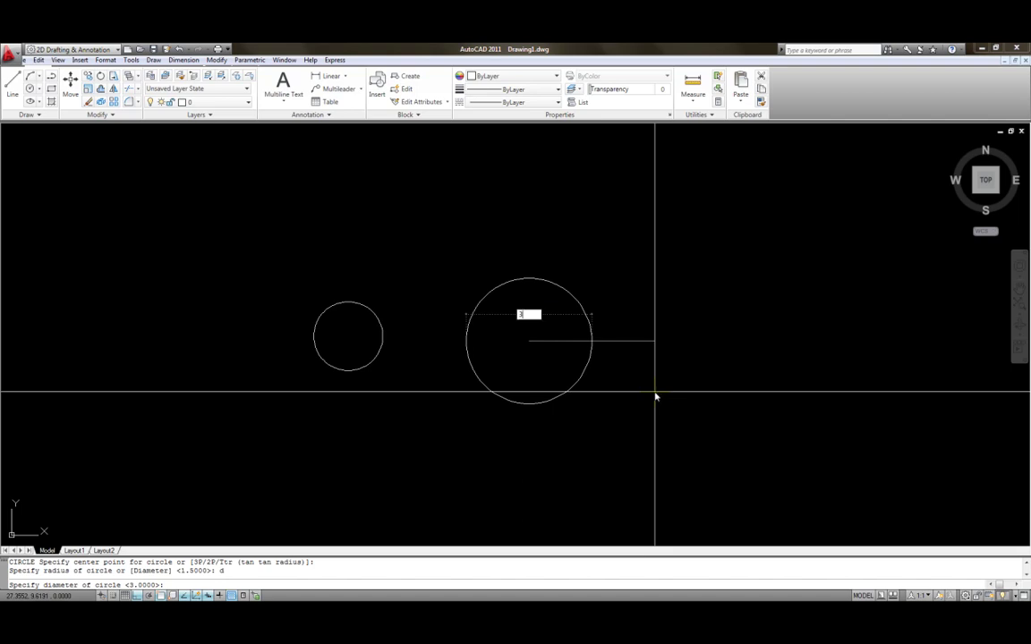
key("Return")
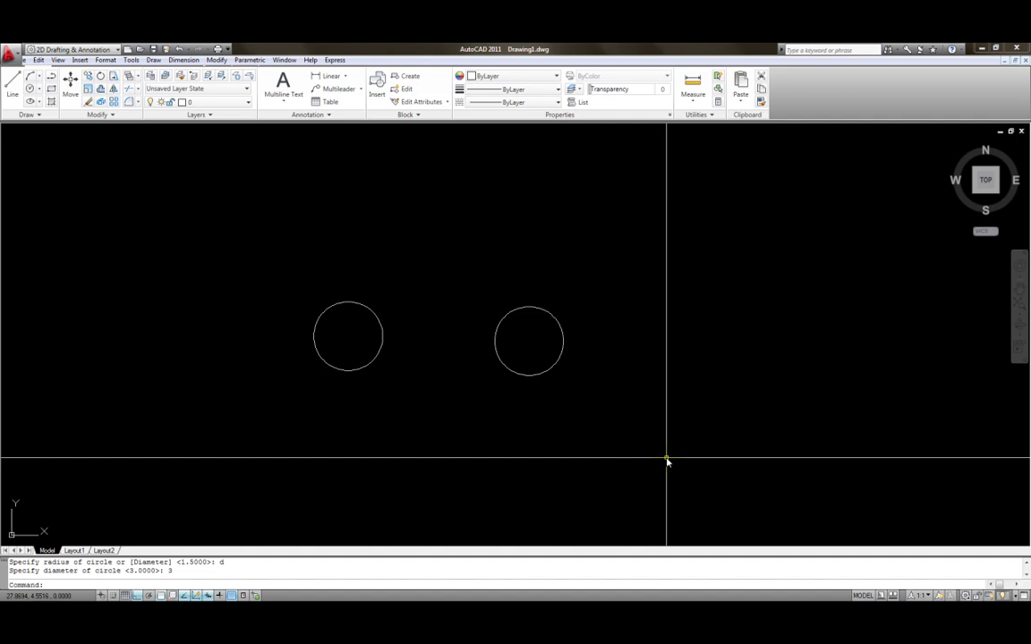
Erase the right-hand circle that was drawn by diameter.
left_click(573, 372)
left_click(544, 341)
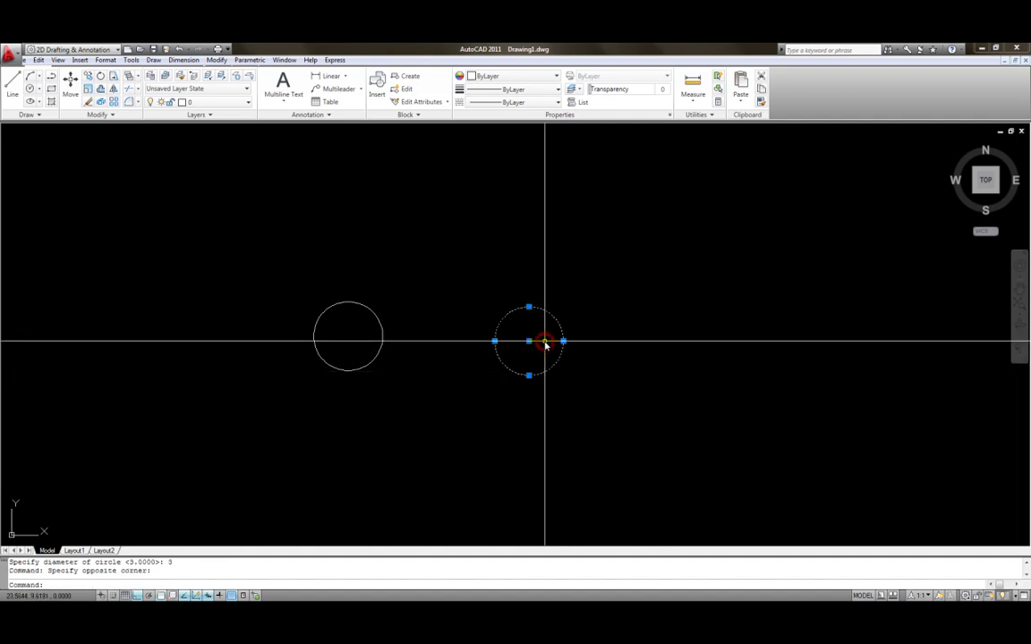
key("Delete")
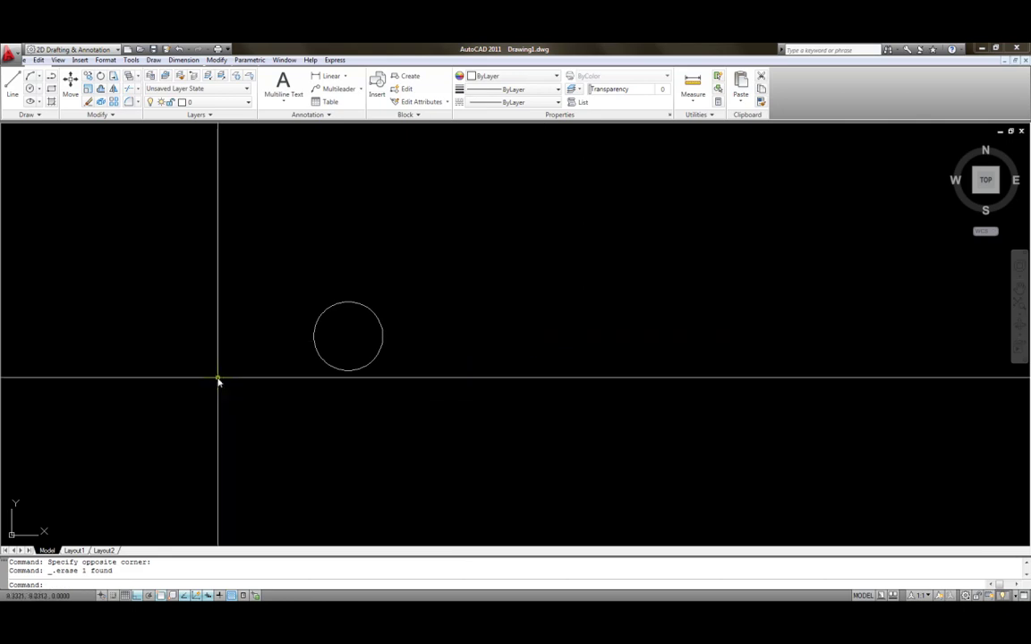
Offset the remaining circle outward by a distance of 0.5.
scroll(313, 363, "up", 5)
middle_click_drag(395, 313, 451, 320)
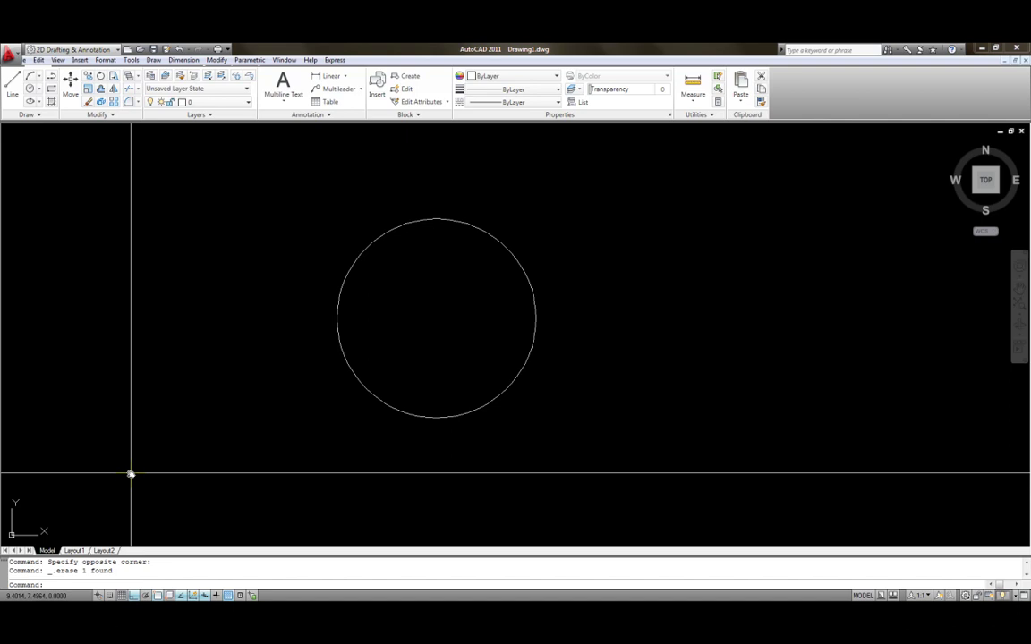
type("o")
key("Return")
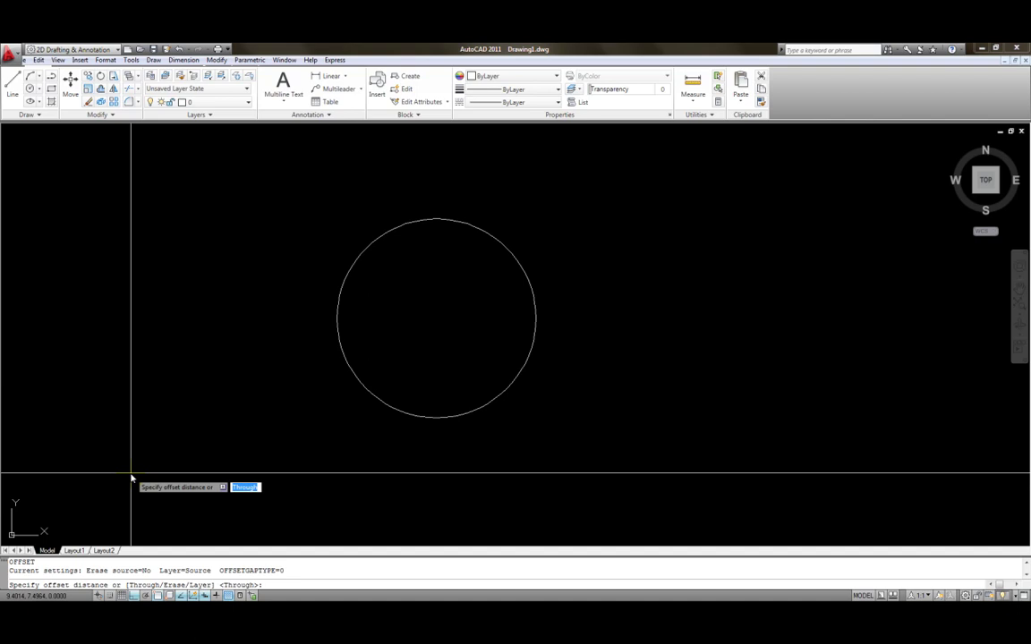
type(".5")
key("Return")
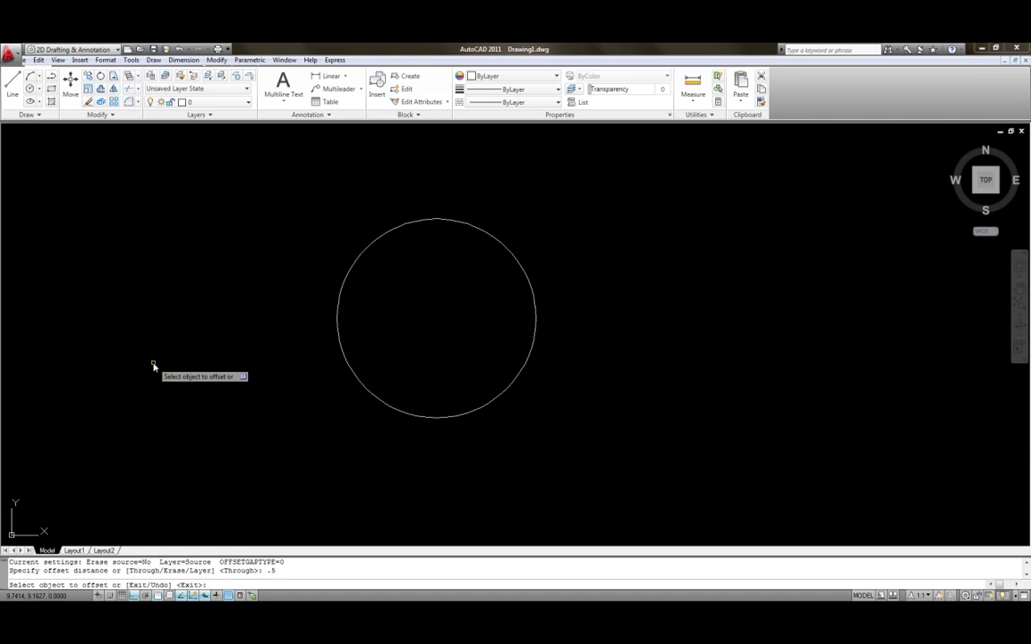
left_click(342, 287)
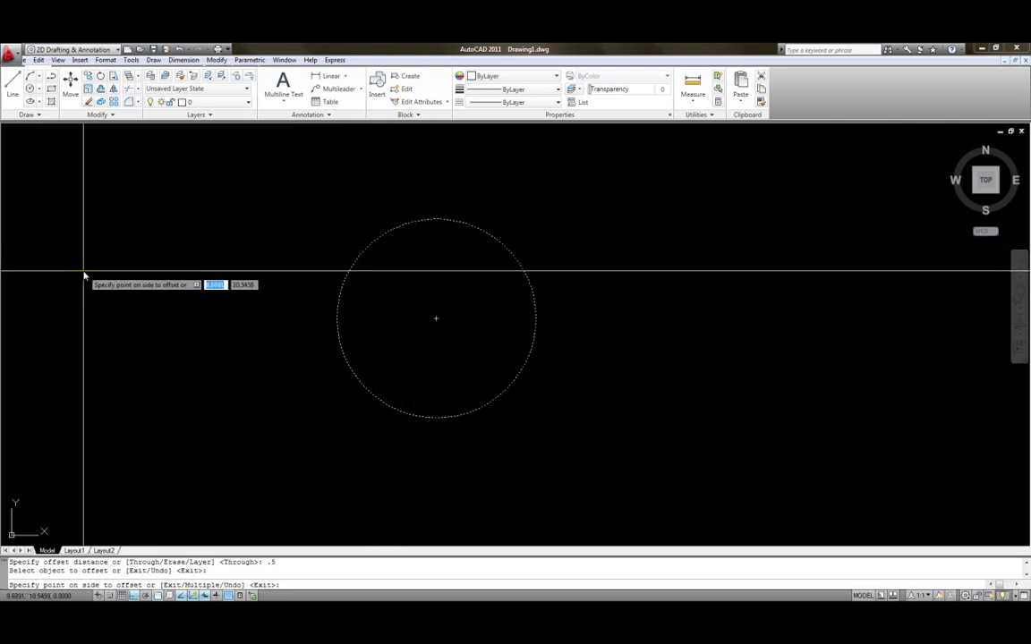
left_click(268, 242)
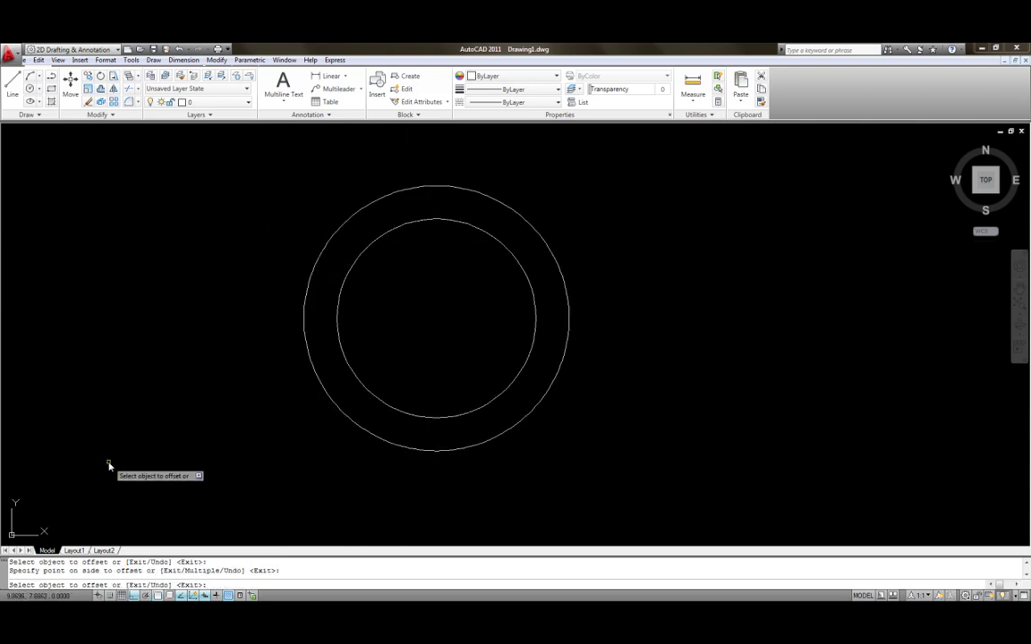
Offset the original middle circle inward by the same 0.5 distance and end the Offset command.
left_click(343, 284)
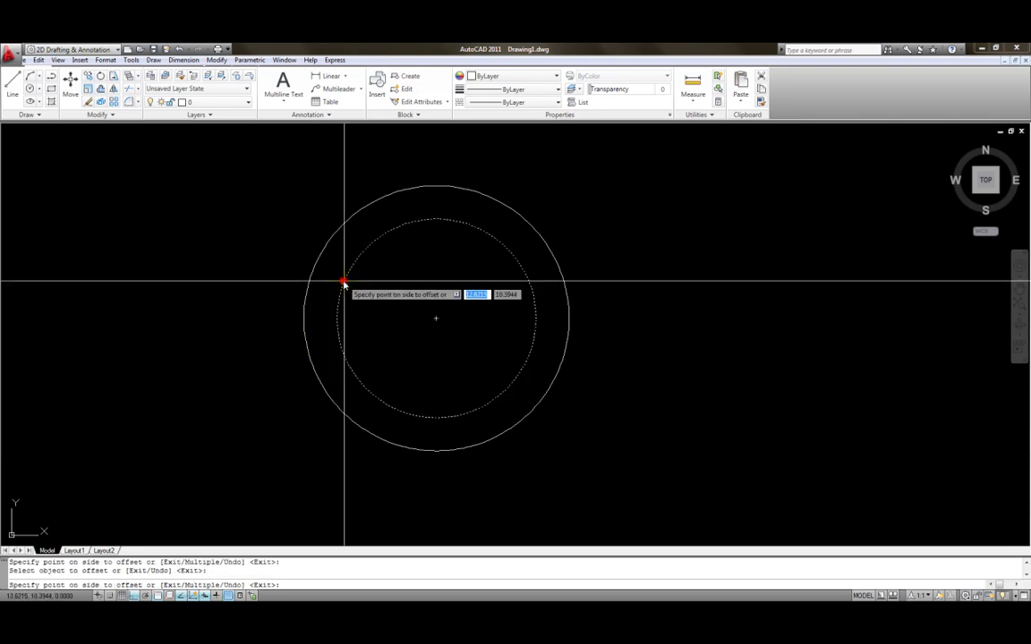
left_click(460, 336)
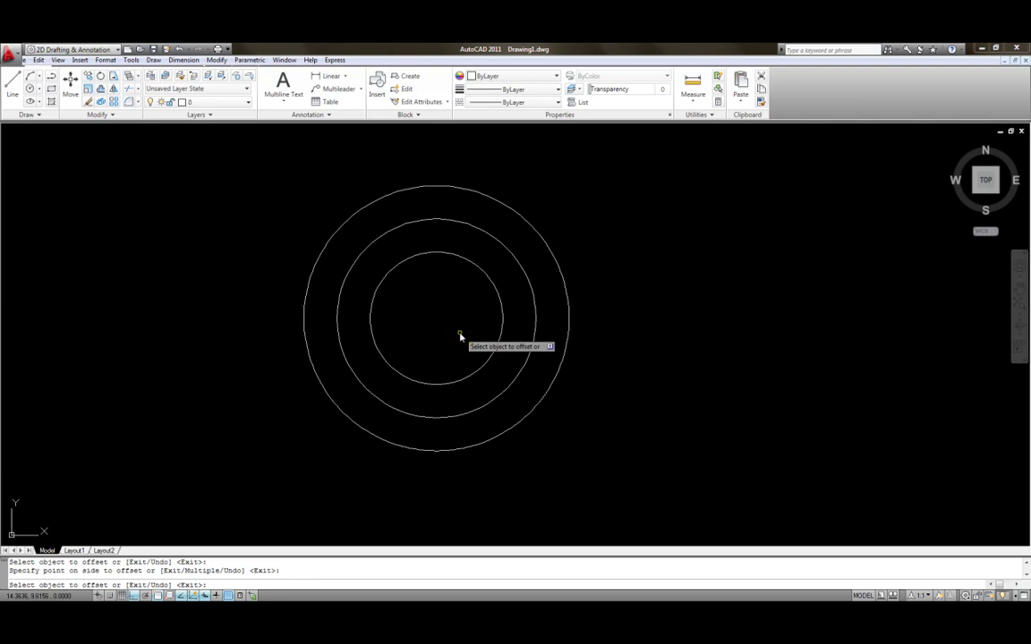
key("Return")
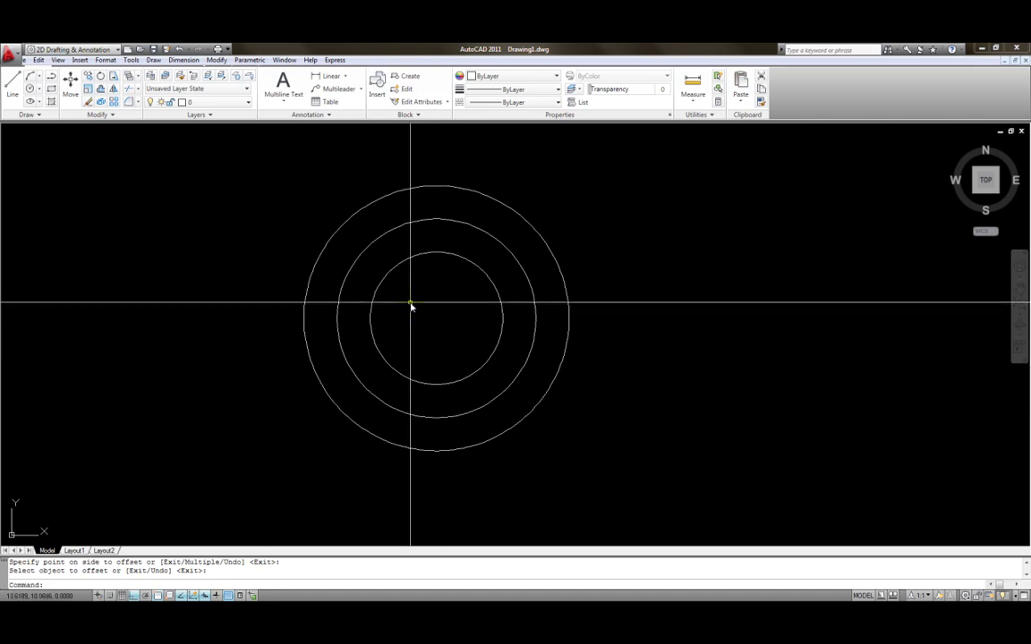
Erase all three concentric circles.
left_click(428, 306)
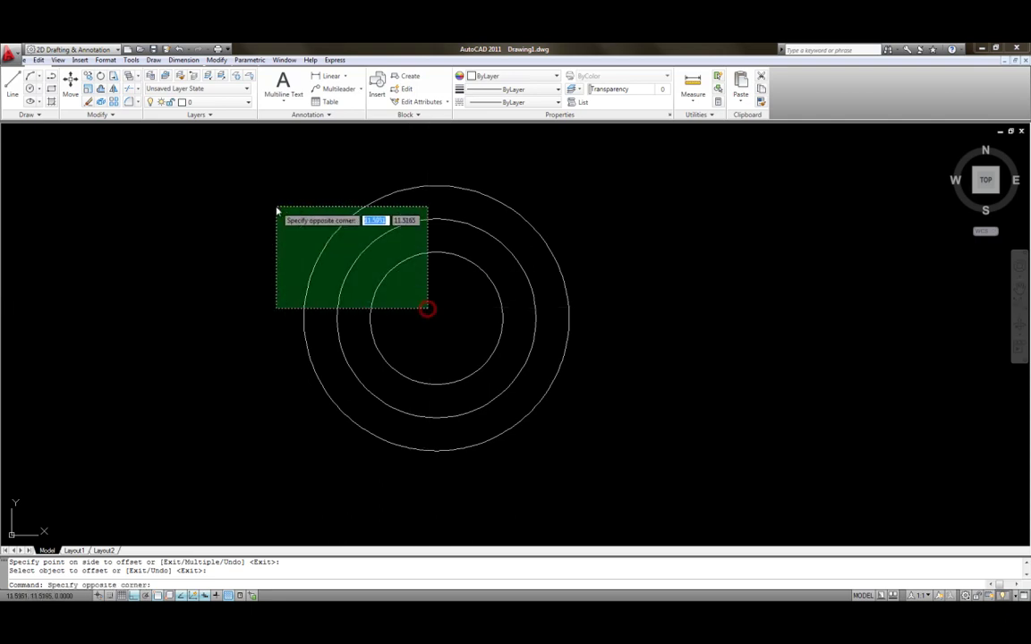
left_click(276, 206)
key("Delete")
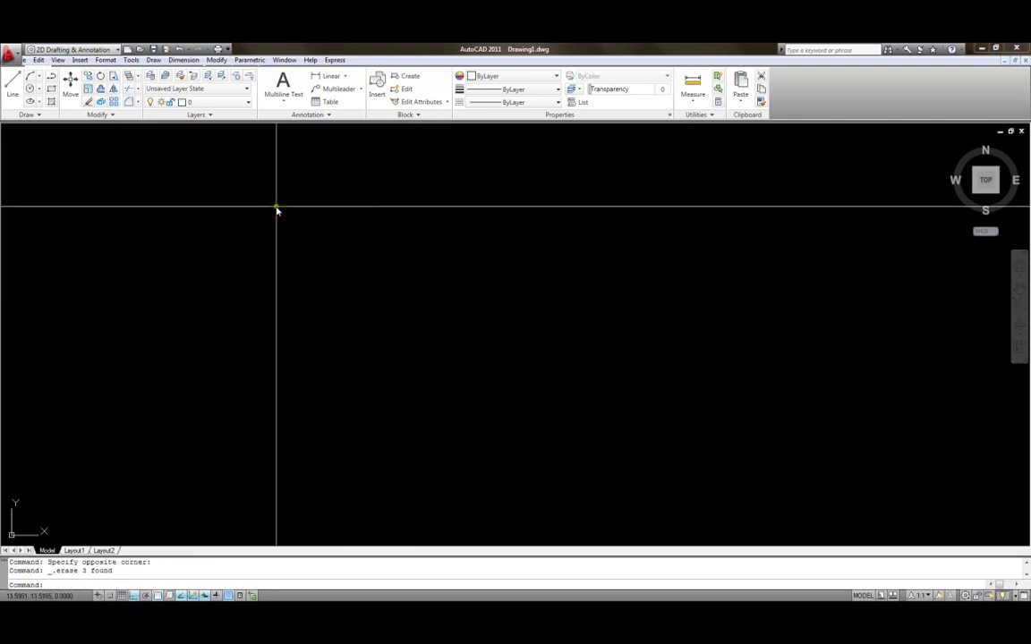
Draw a right triangle from lines, with a horizontal base, a vertical edge at the base's right end and a sloping side closing it.
type("l")
key("Return")
left_click(481, 367)
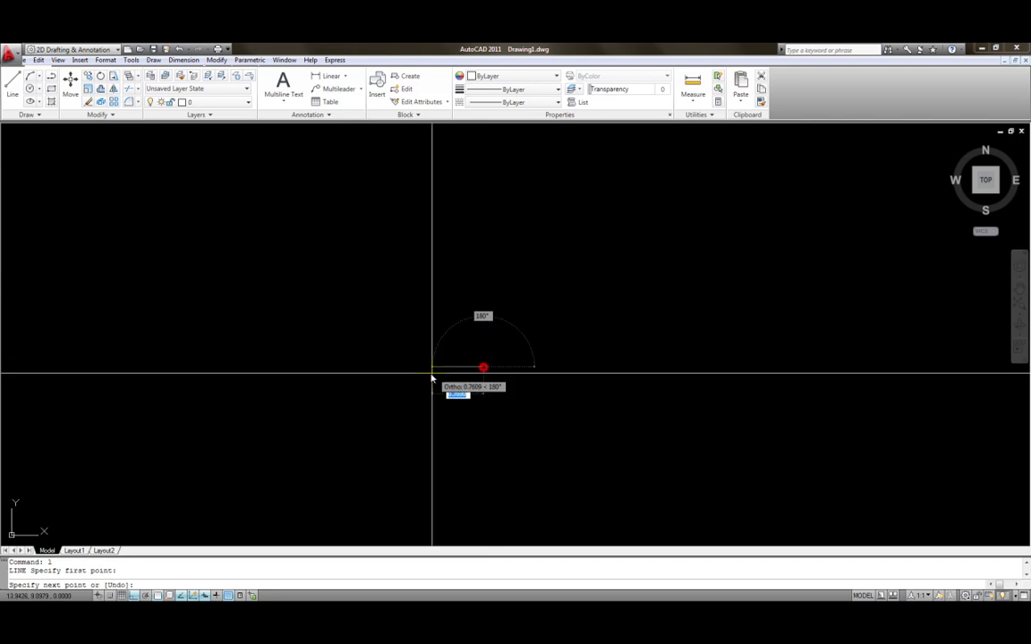
left_click(421, 369)
left_click(483, 366)
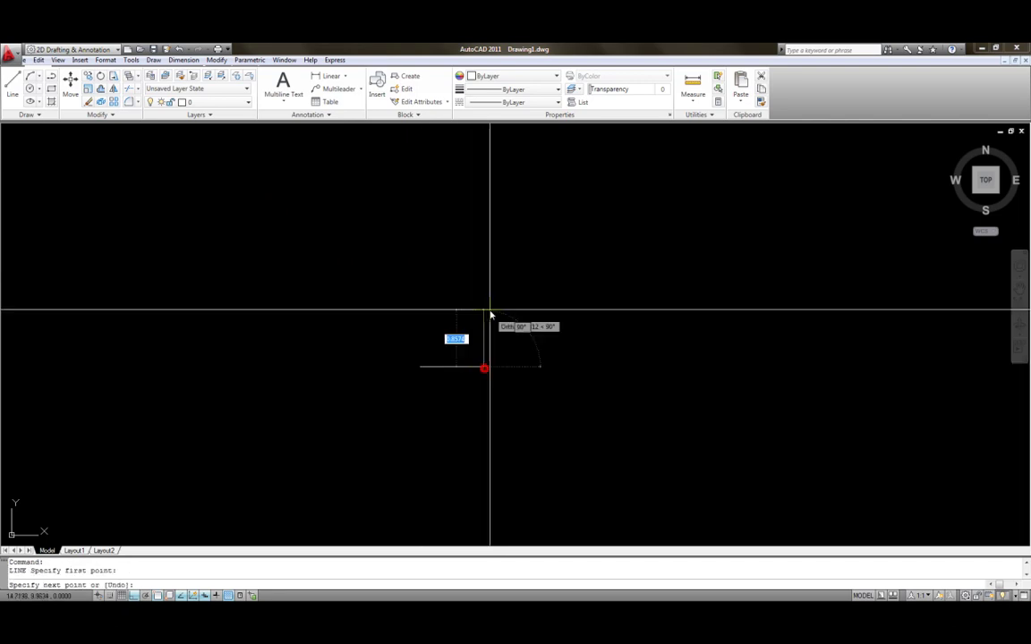
right_click(484, 274)
right_click(422, 339)
left_click(418, 366)
left_click(486, 272)
right_click(374, 334)
mouse_move(561, 374)
middle_mouse_down()
mouse_move(441, 349)
mouse_move(451, 362)
middle_mouse_up()
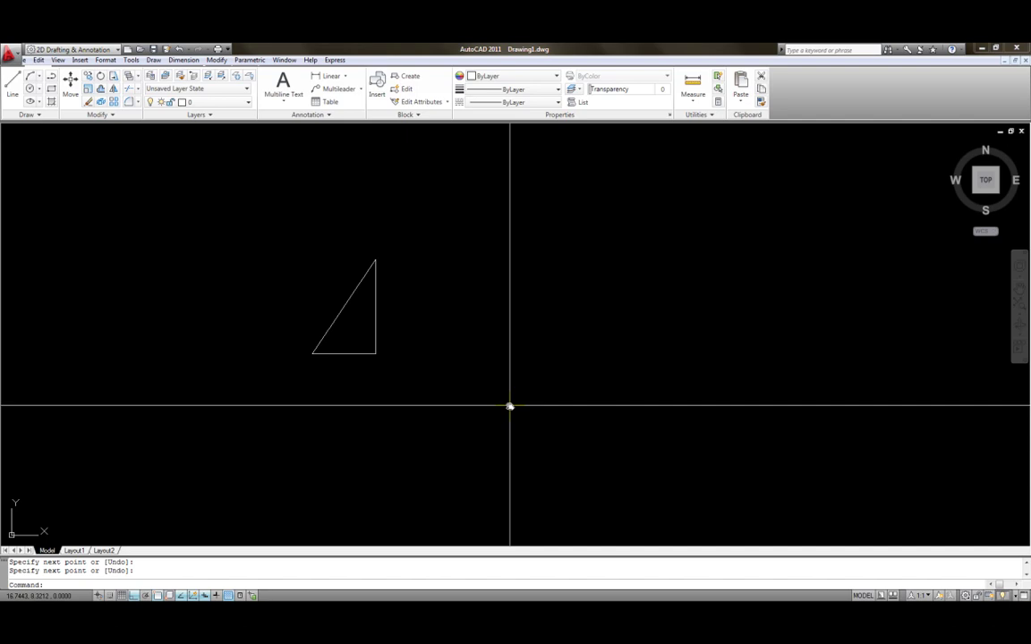
Mirror the whole triangle about a vertical line just to its right, keeping the source objects, and undo the mirror.
type("mi")
key("Return")
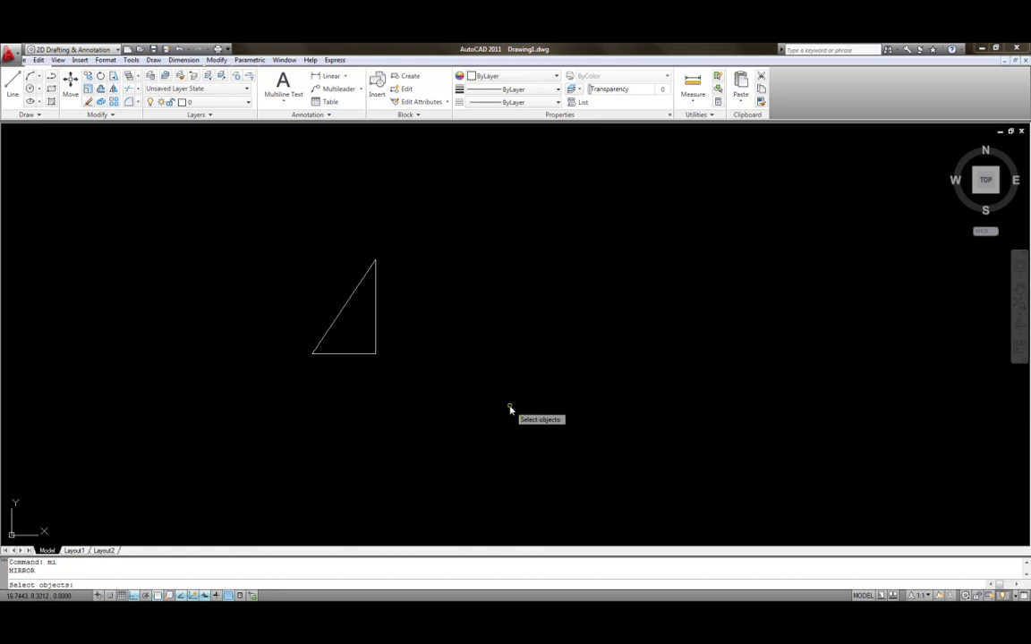
left_click(406, 388)
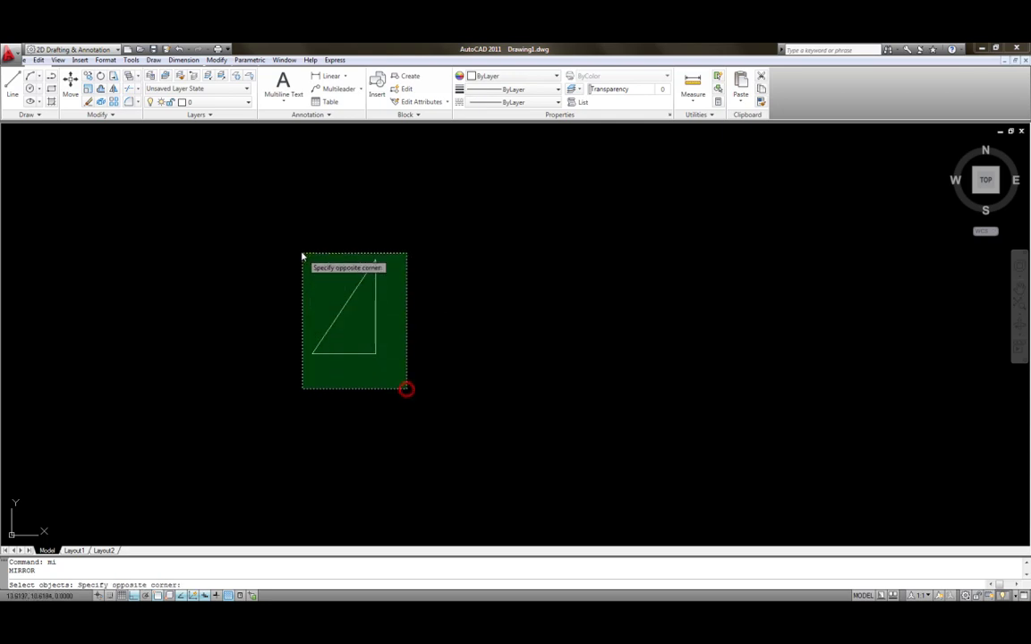
left_click(276, 237)
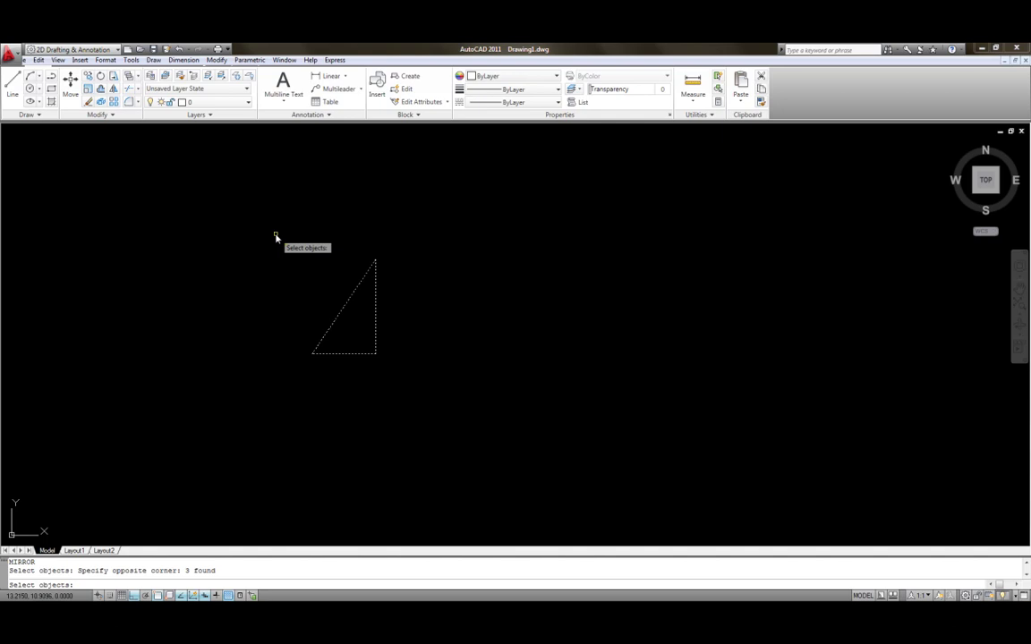
key("Return")
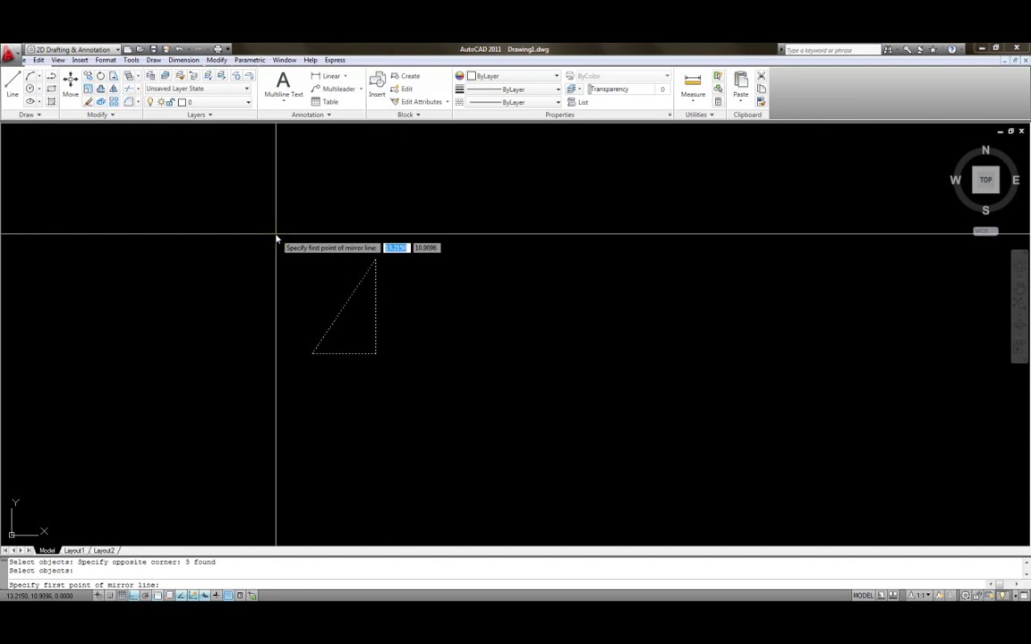
left_click(400, 196)
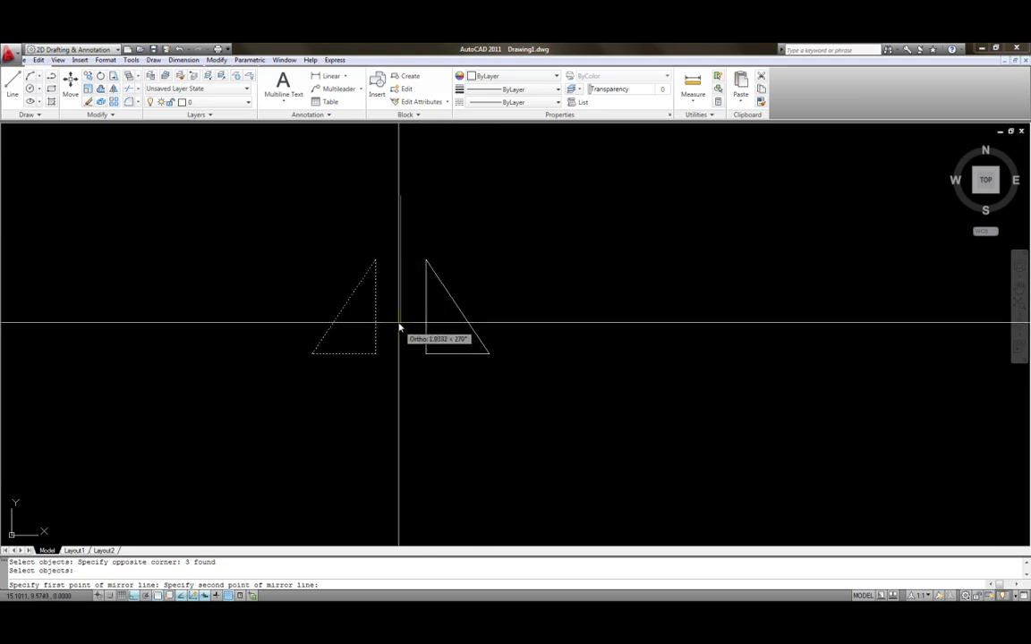
left_click(418, 488)
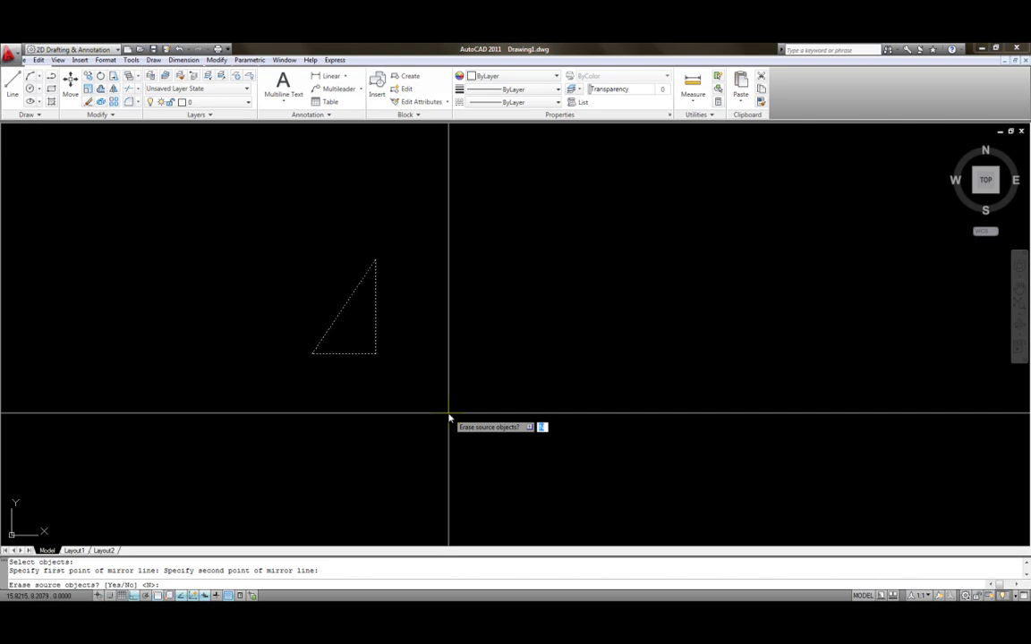
key("Return")
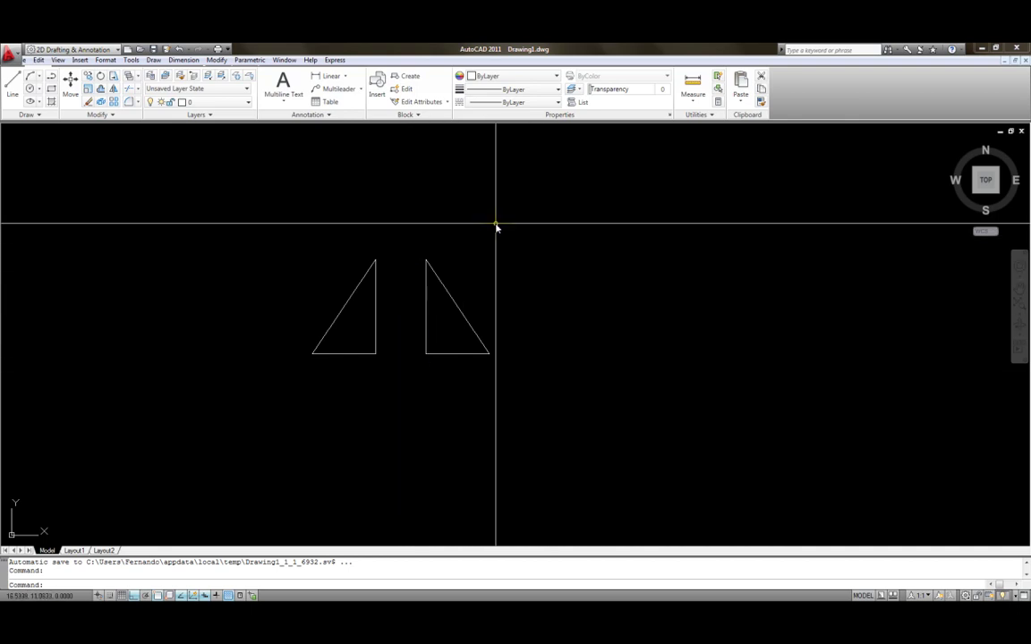
key("ctrl+z")
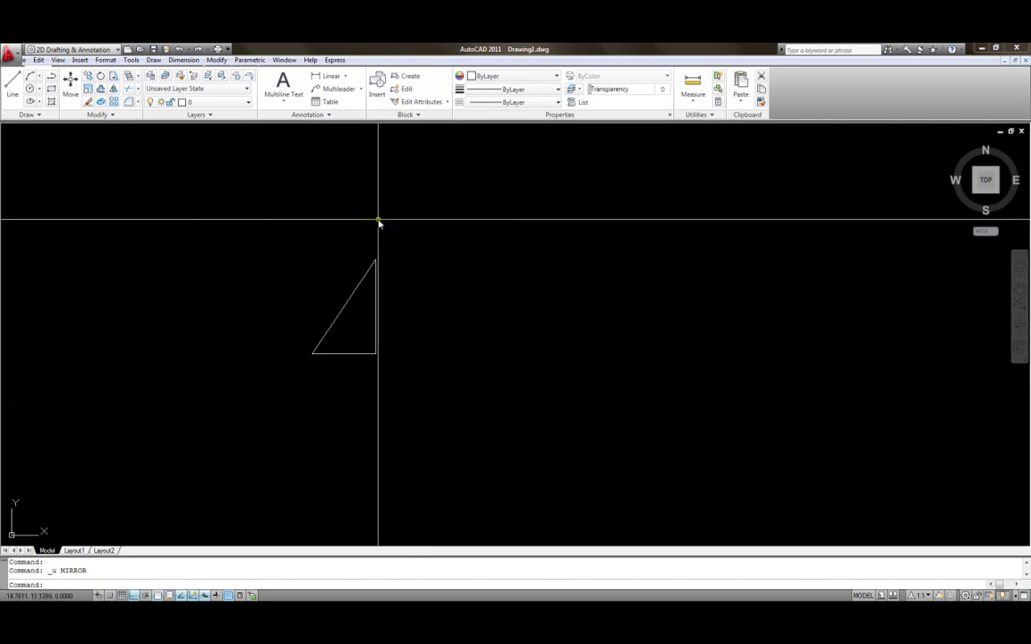
Mirror the whole triangle about a vertical line a short distance to its right, erasing the source objects.
left_click(420, 405)
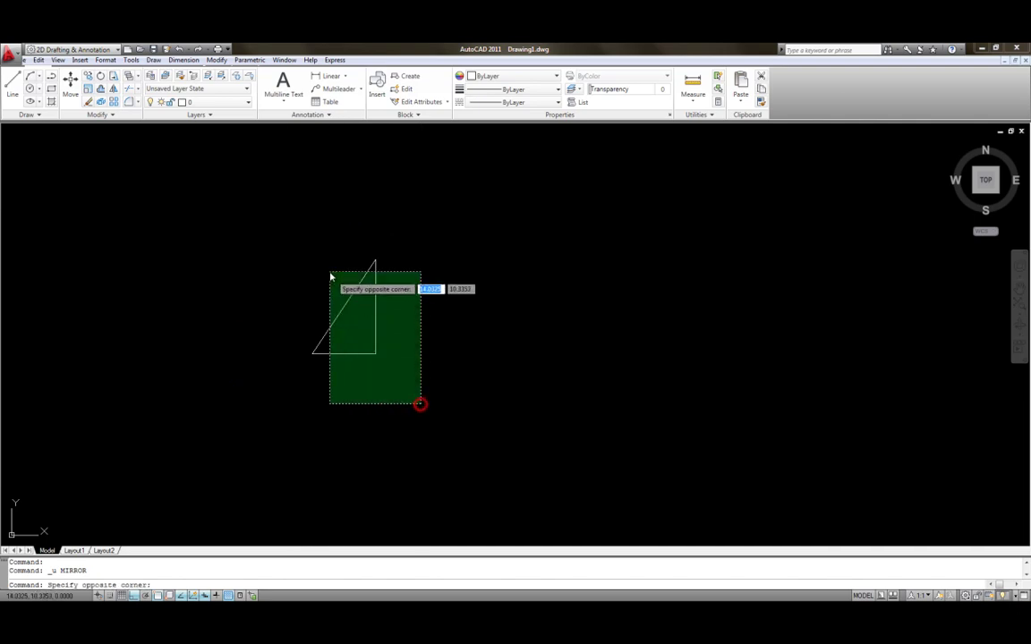
left_click(277, 239)
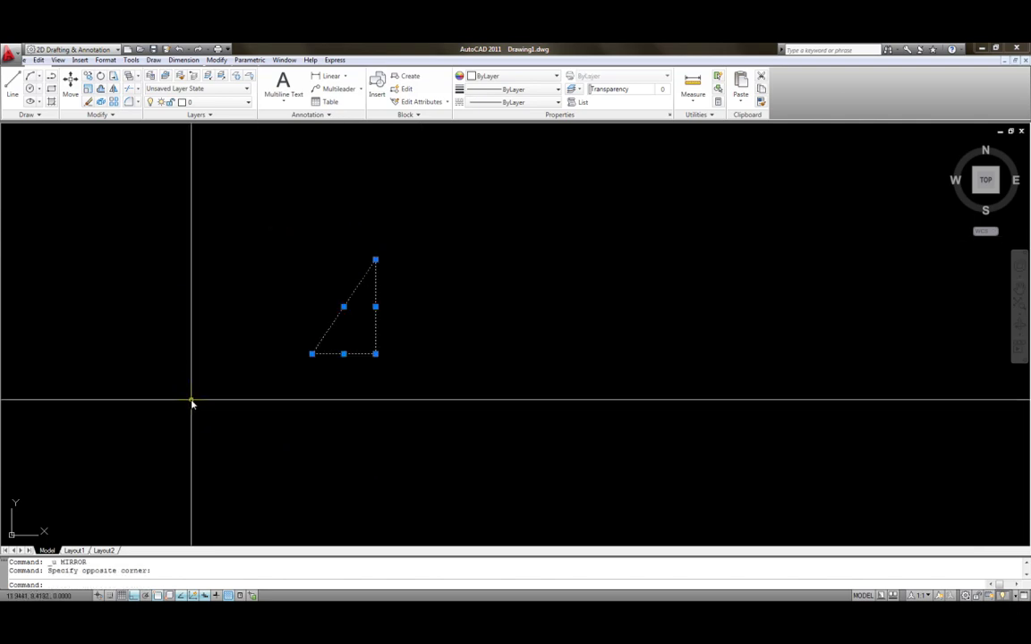
type("m")
key("Return")
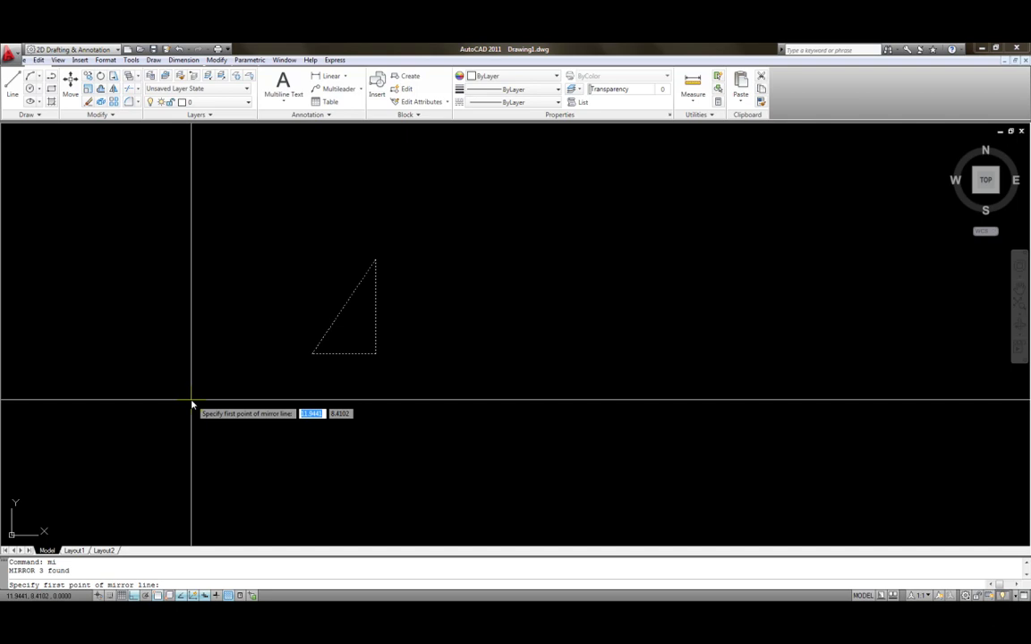
left_click(407, 198)
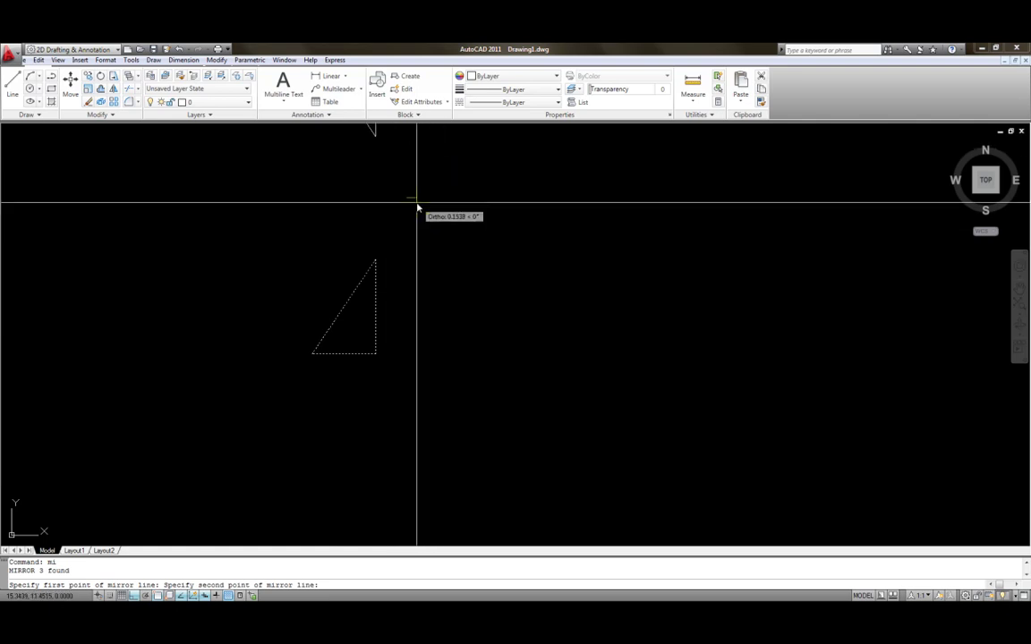
left_click(415, 426)
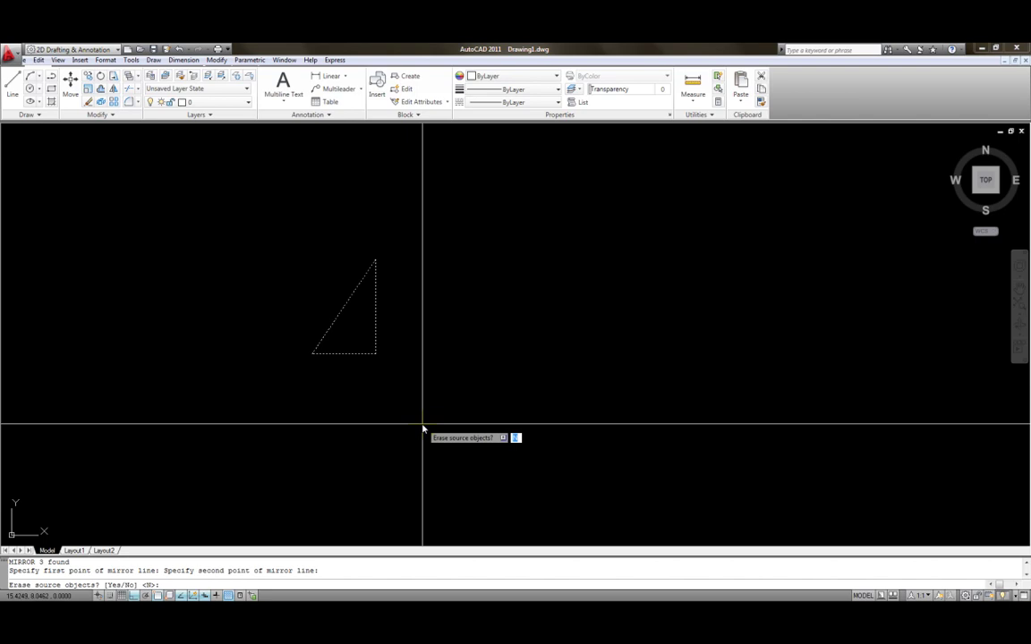
type("y")
key("Return")
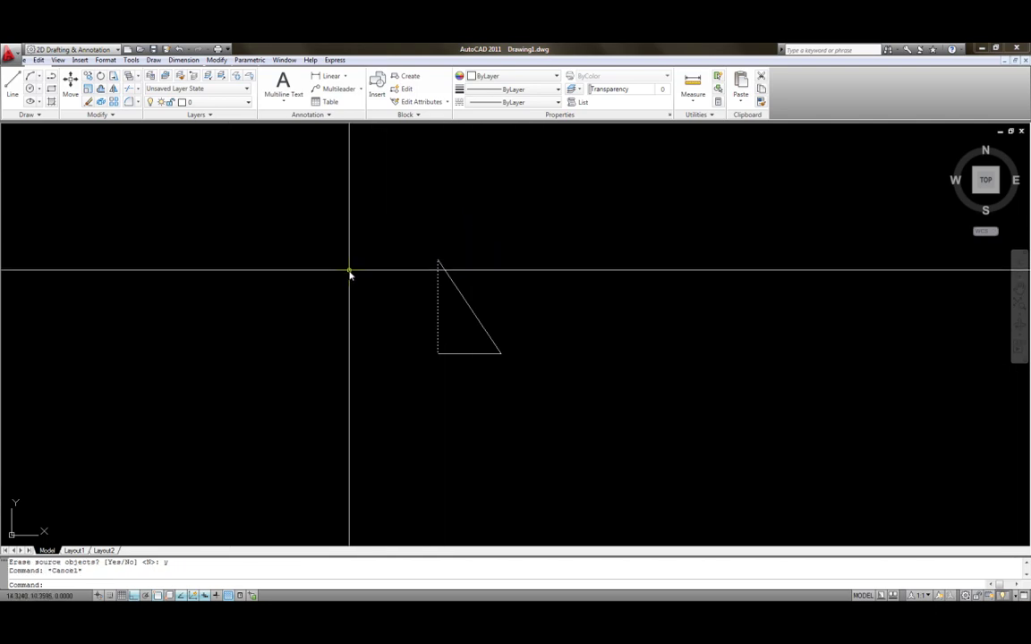
Undo the mirror that erased the source triangle, along with the view changes made after it.
middle_click_drag(324, 293, 277, 290)
scroll(340, 314, "up", 3)
scroll(308, 320, "down", 6)
scroll(308, 322, "up", 3)
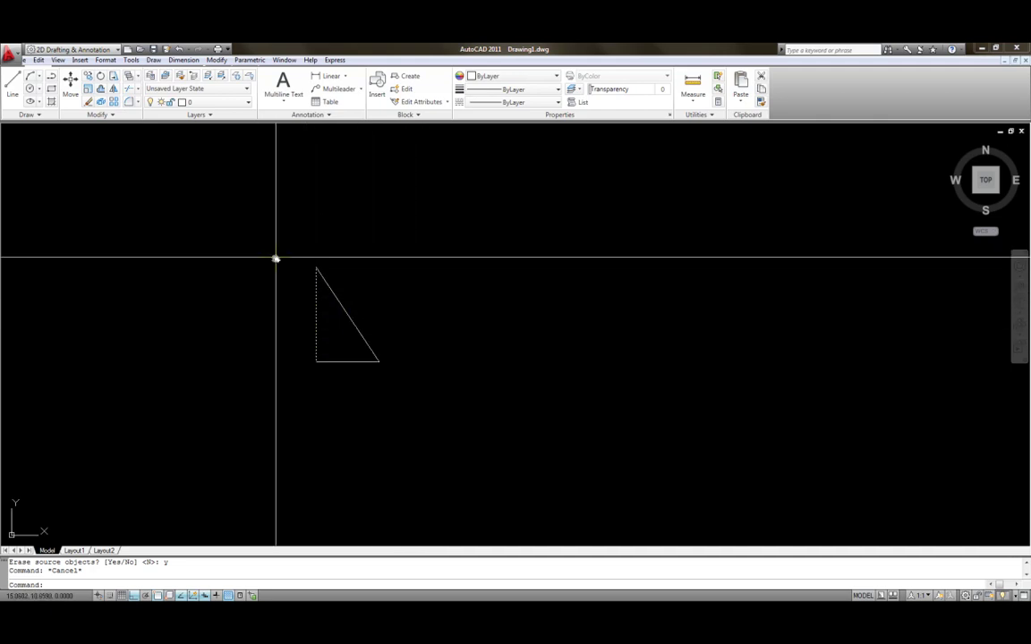
key("ctrl+z")
key("ctrl+z")
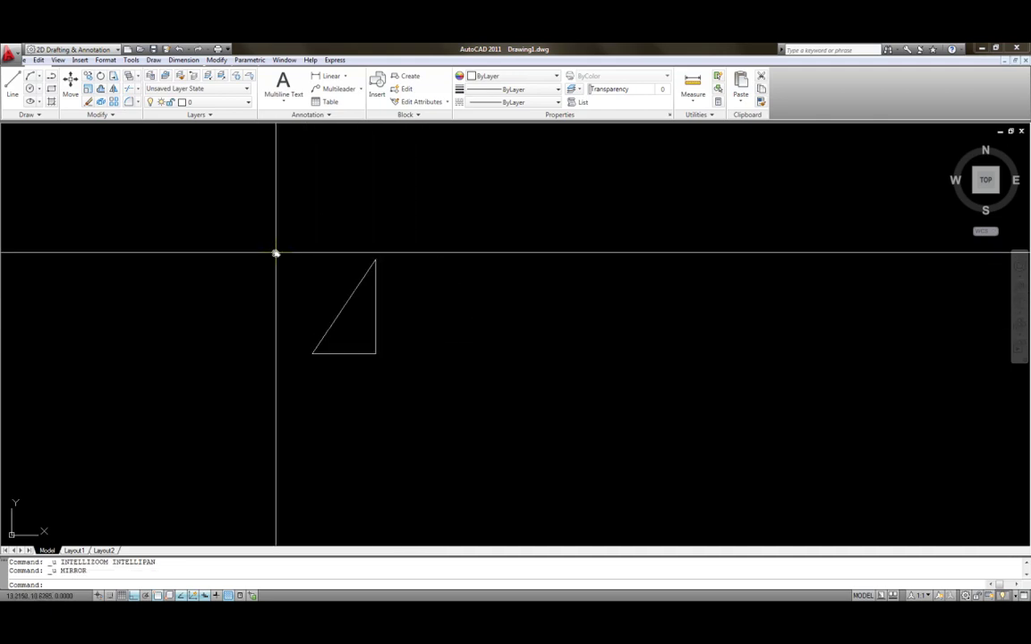
Rotate the whole triangle 45 degrees about its lower-left corner with Ortho off, and undo the rotation.
mouse_move(277, 311)
middle_mouse_down()
mouse_move(334, 359)
mouse_move(352, 349)
middle_mouse_up()
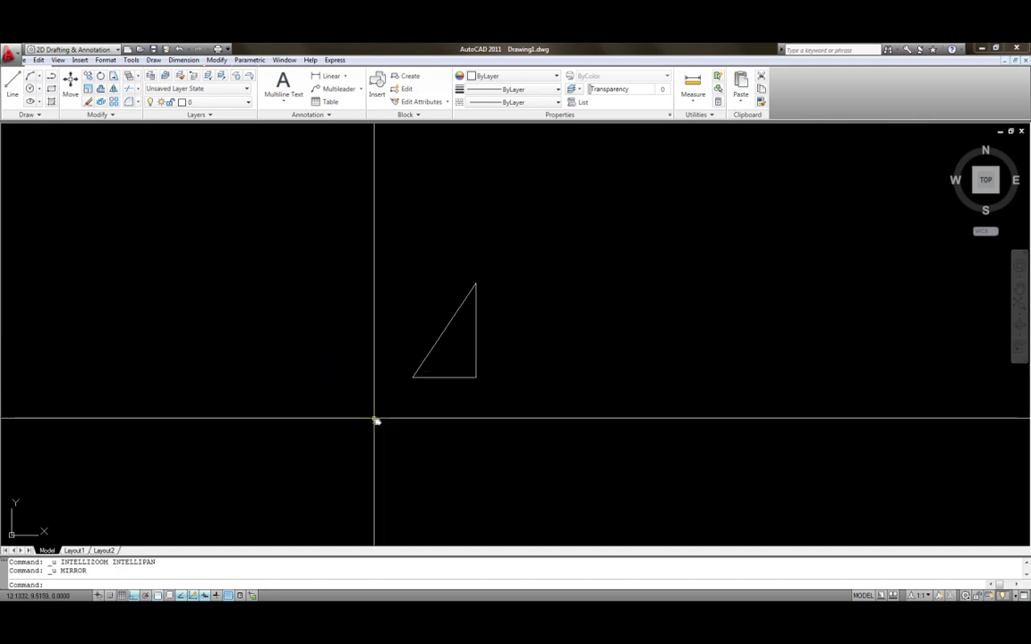
left_click(363, 231)
left_click(531, 421)
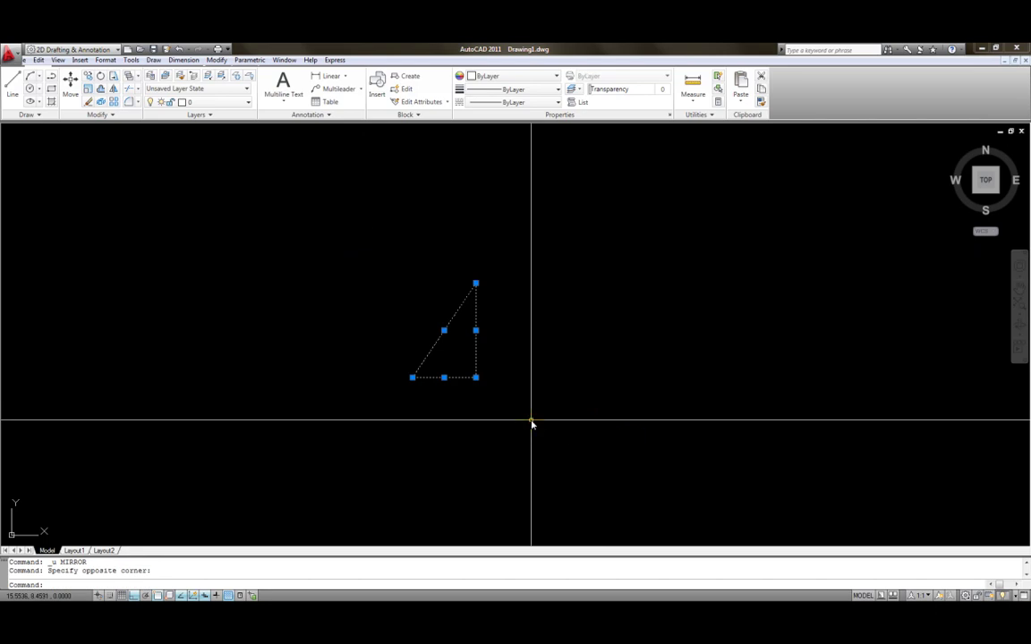
key("Return")
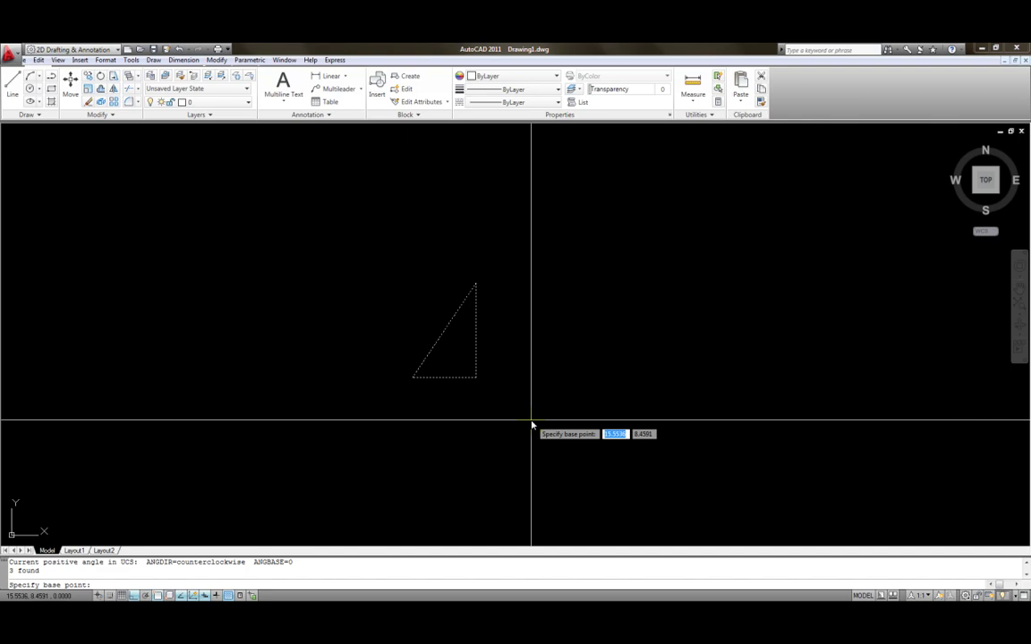
left_click(412, 379)
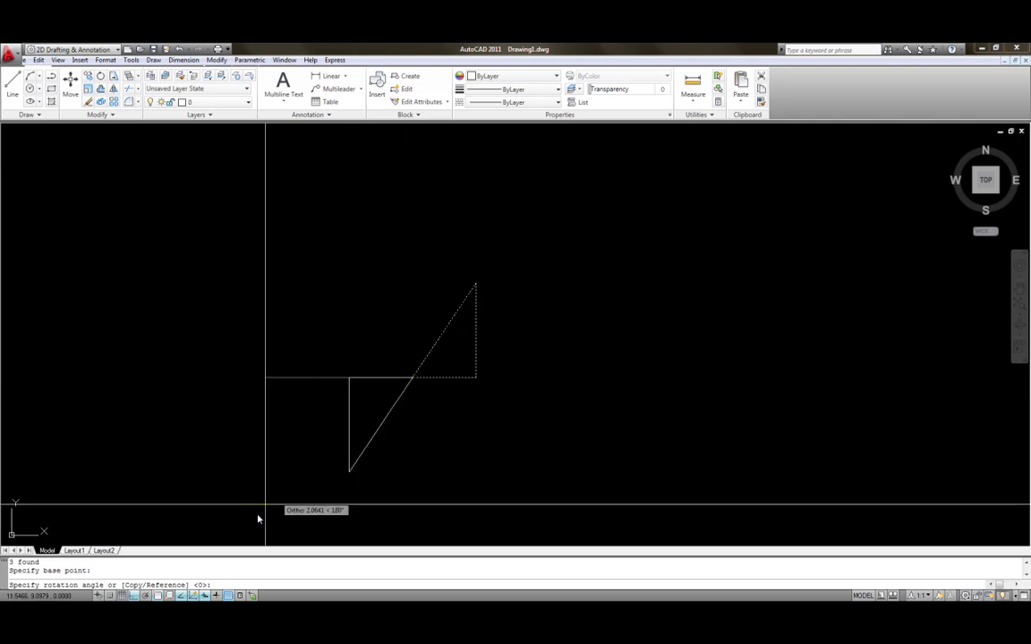
key("F8")
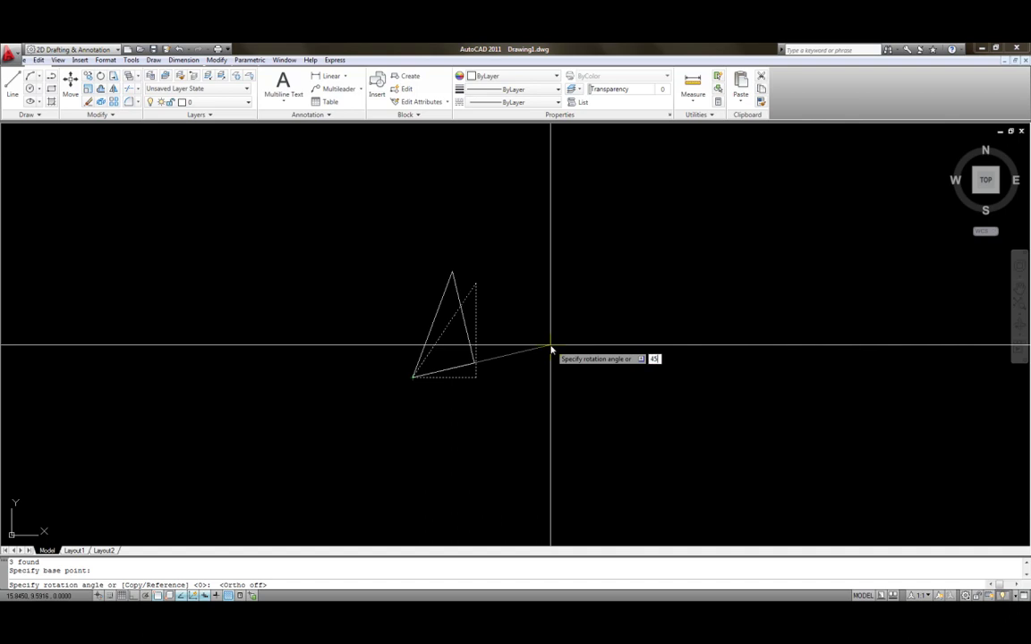
key("Return")
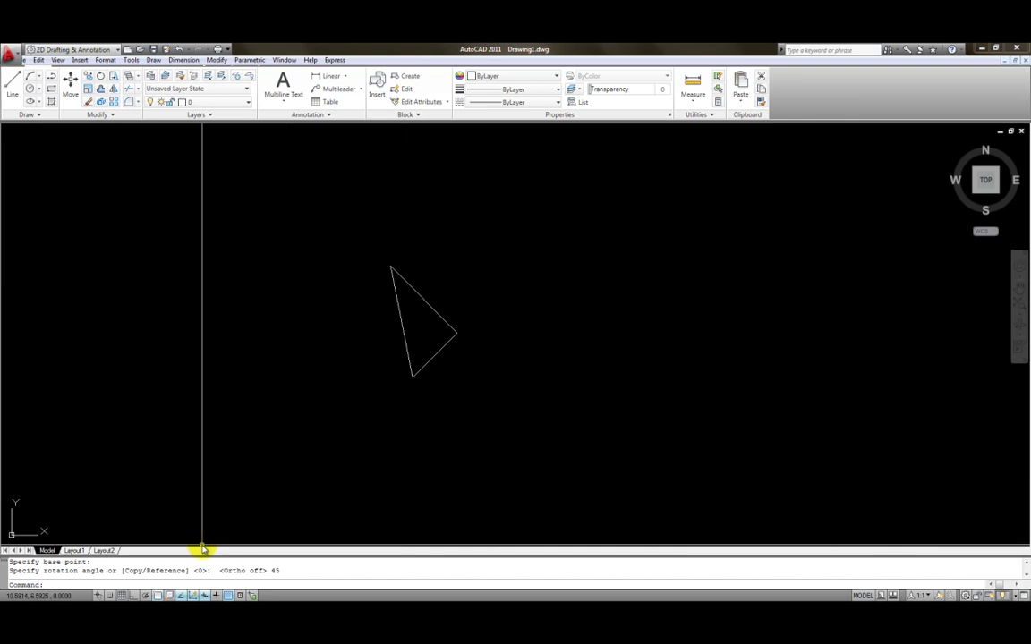
key("ctrl+z")
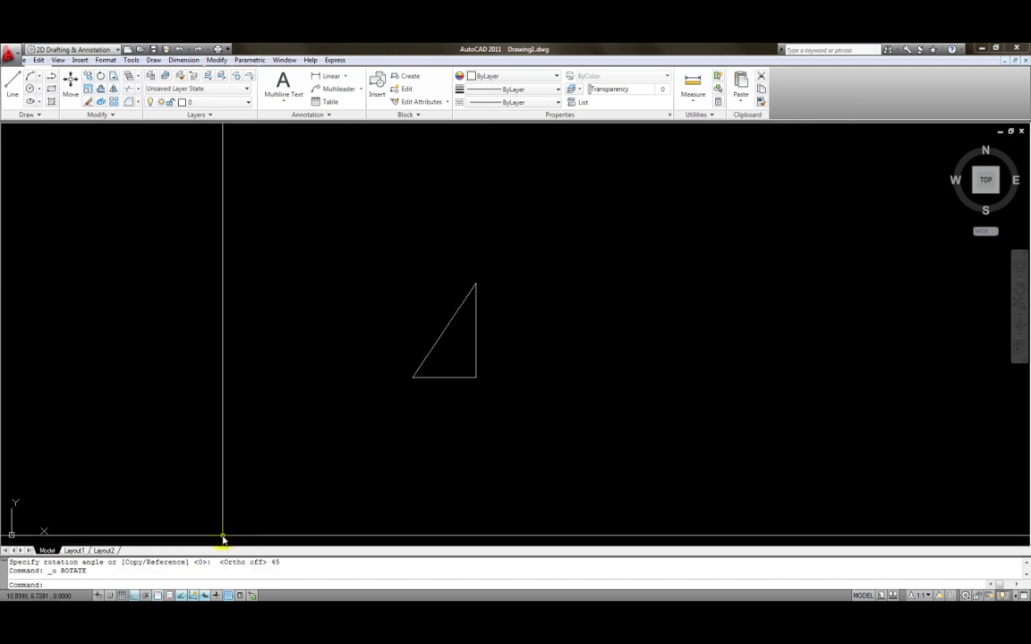
With Ortho off, draw a long line from the triangle's lower-left corner, rising to the right at about 30 degrees.
type("l")
key("Return")
left_click(413, 377)
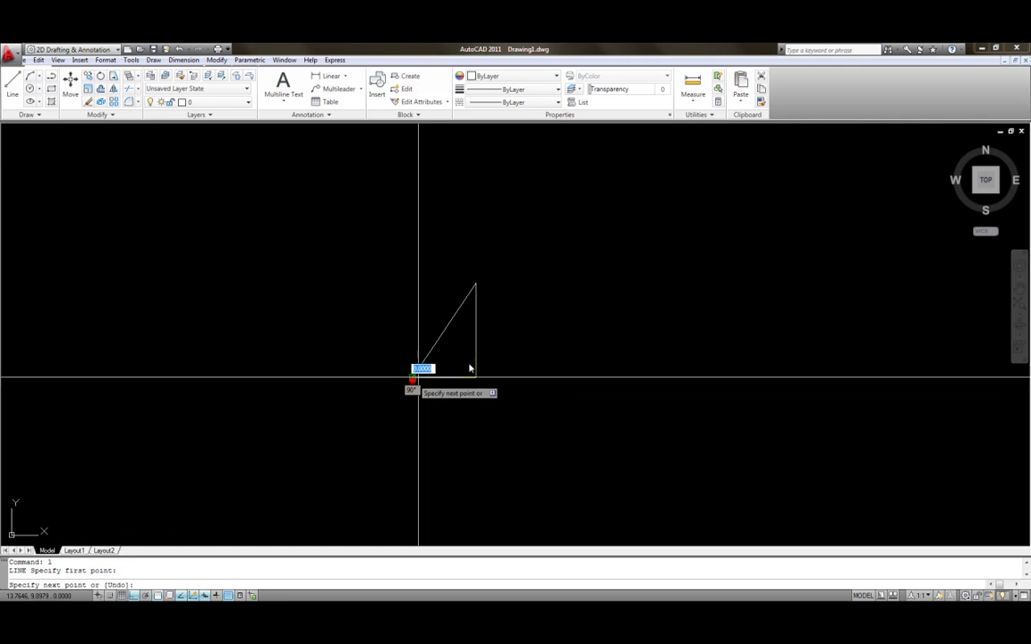
key("F8")
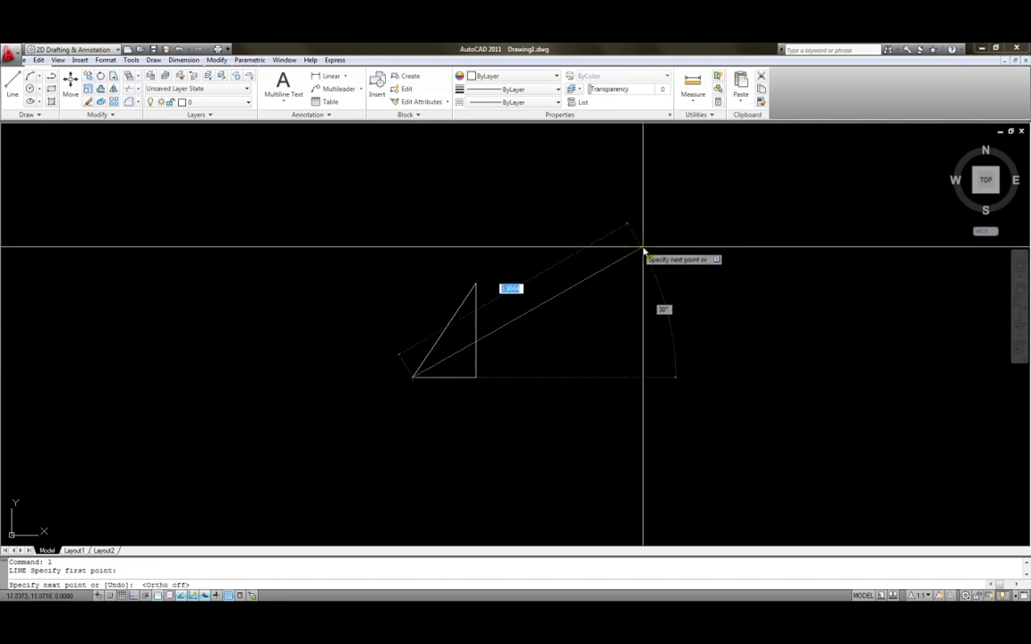
left_click(696, 224)
key("Escape")
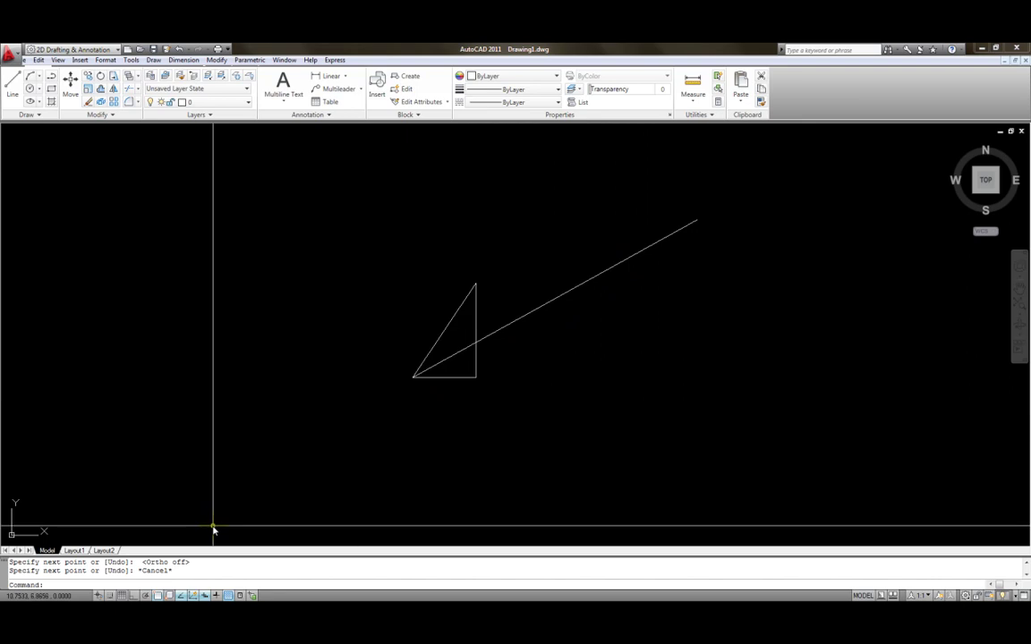
Rotate the triangle about its lower-left corner with the Reference option, using its base as reference and aligning it with the long sloping line.
left_click(362, 245)
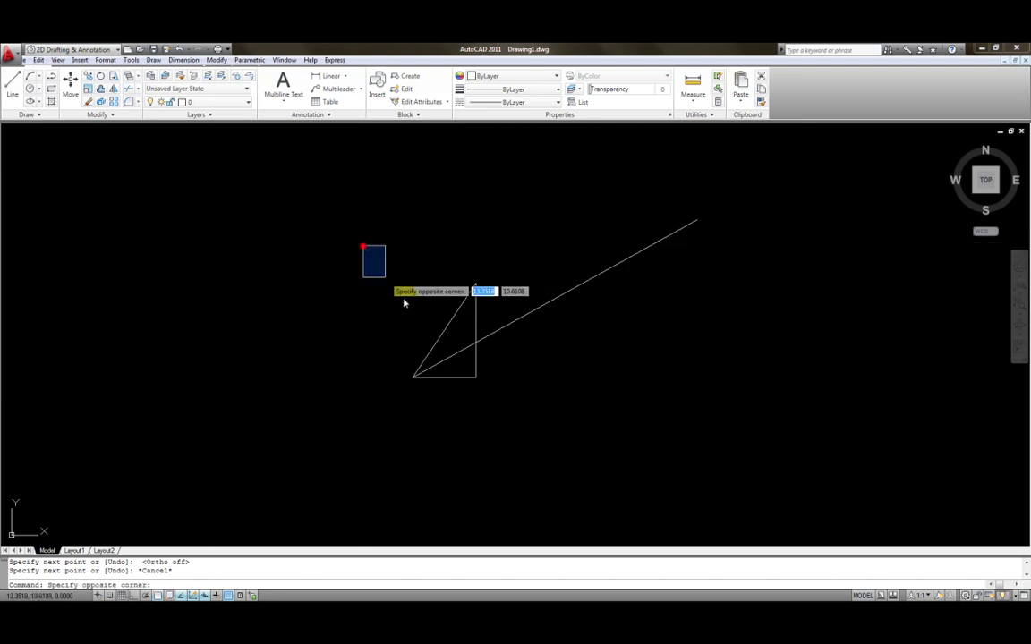
left_click(526, 440)
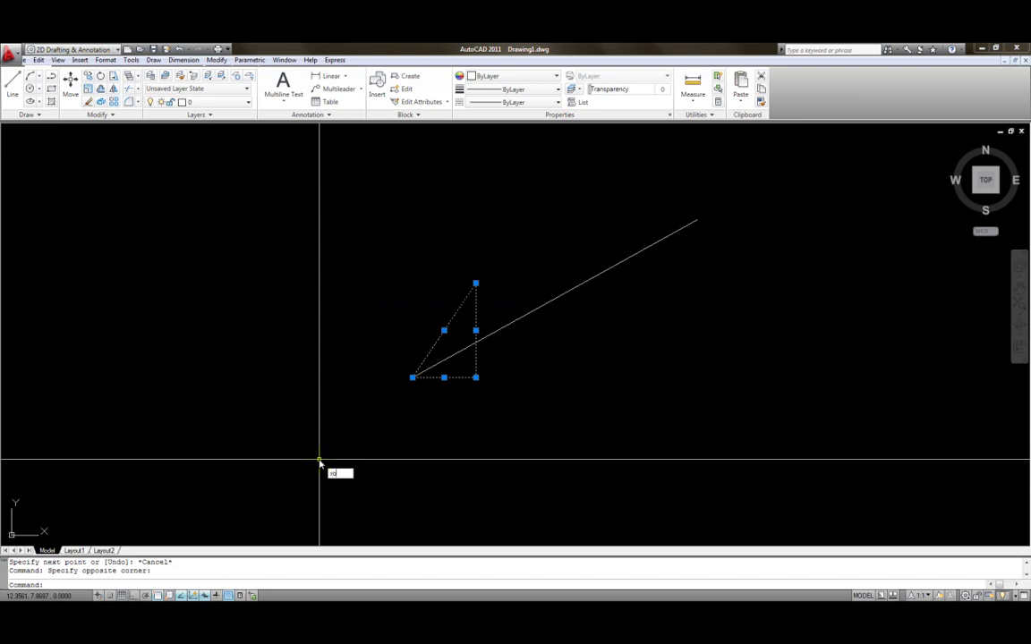
key("Return")
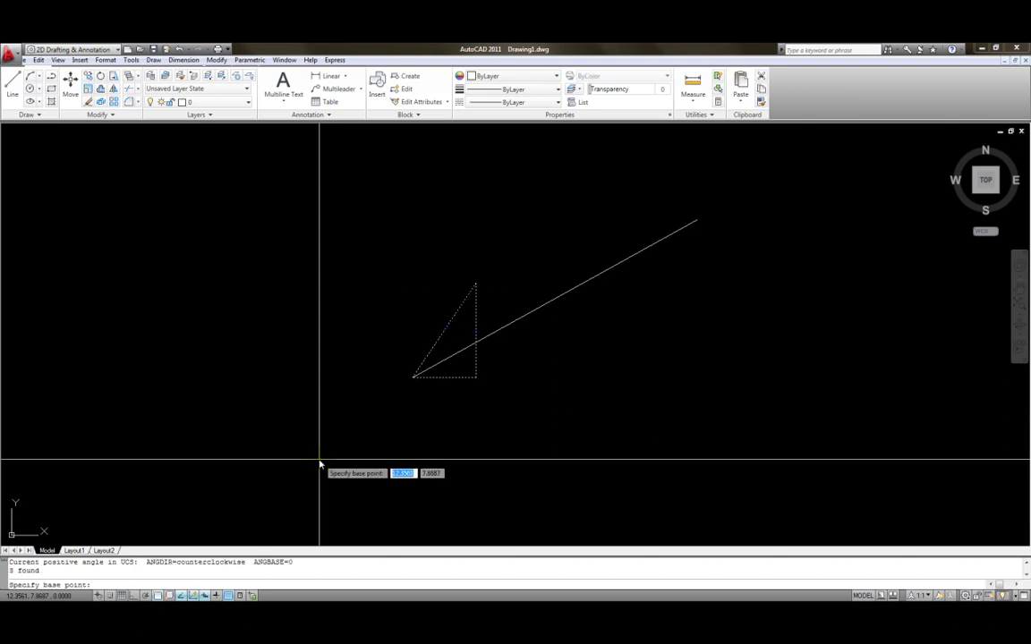
left_click(412, 380)
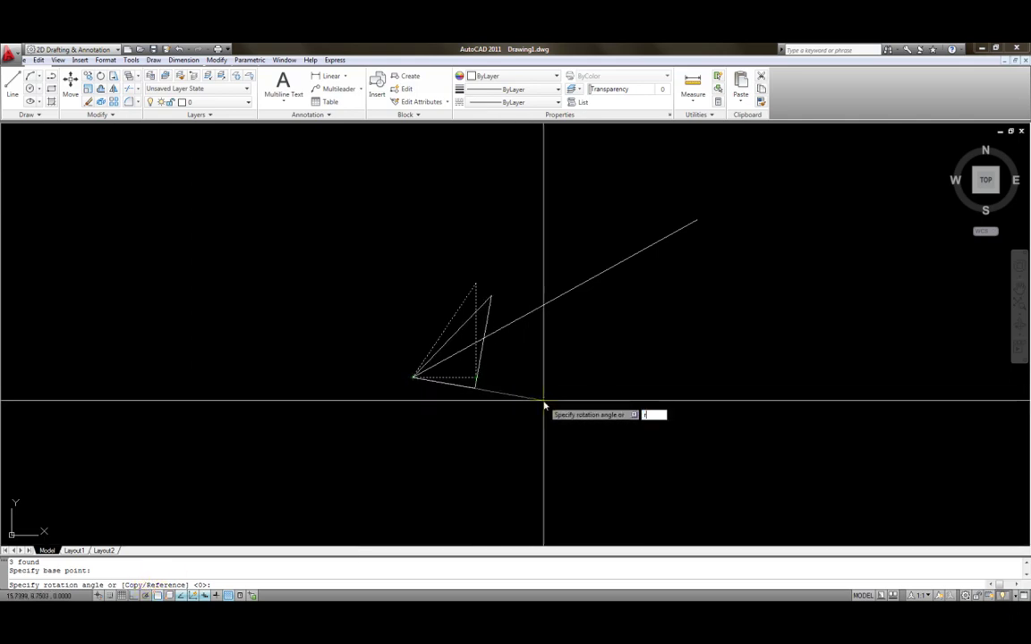
key("Return")
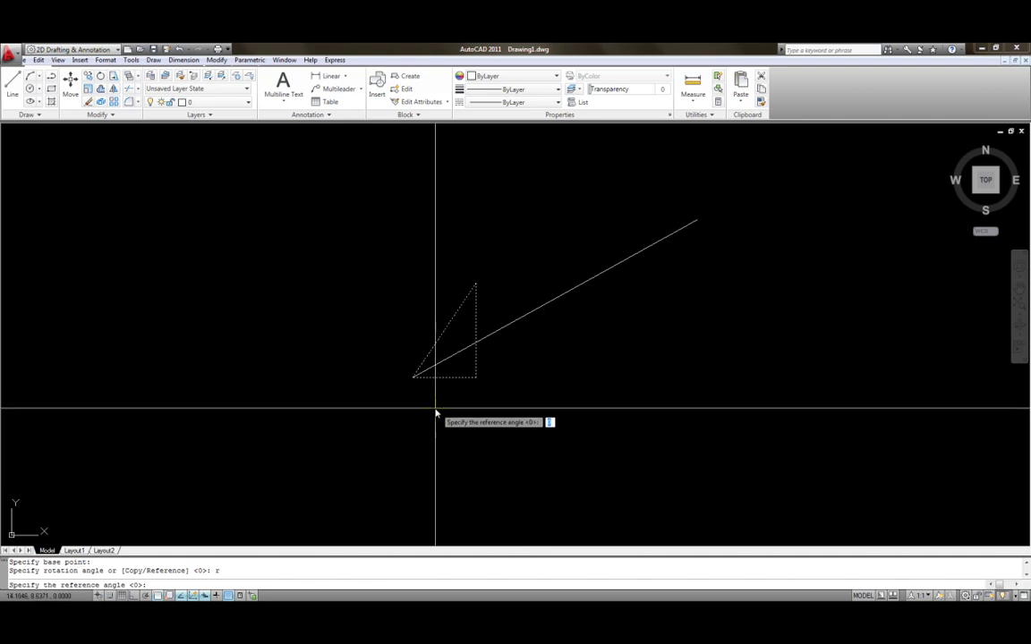
left_click(413, 378)
left_click(476, 377)
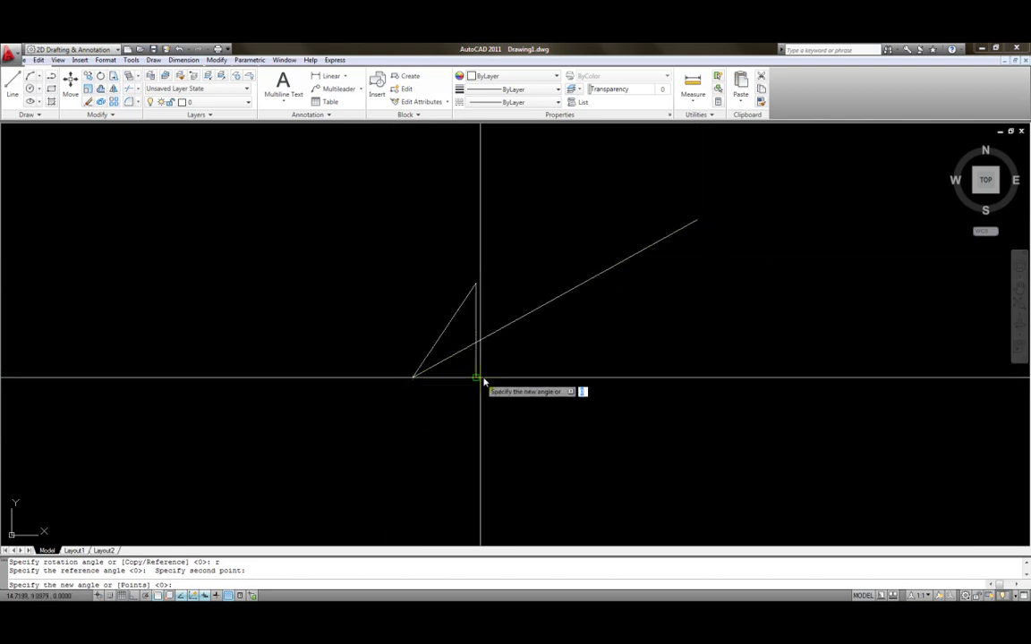
left_click(697, 220)
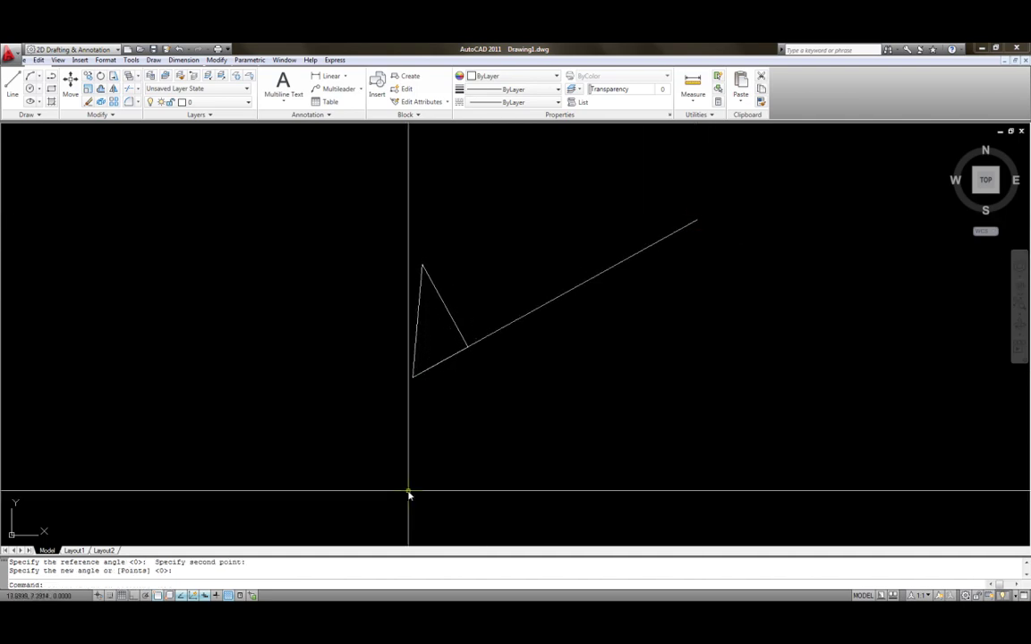